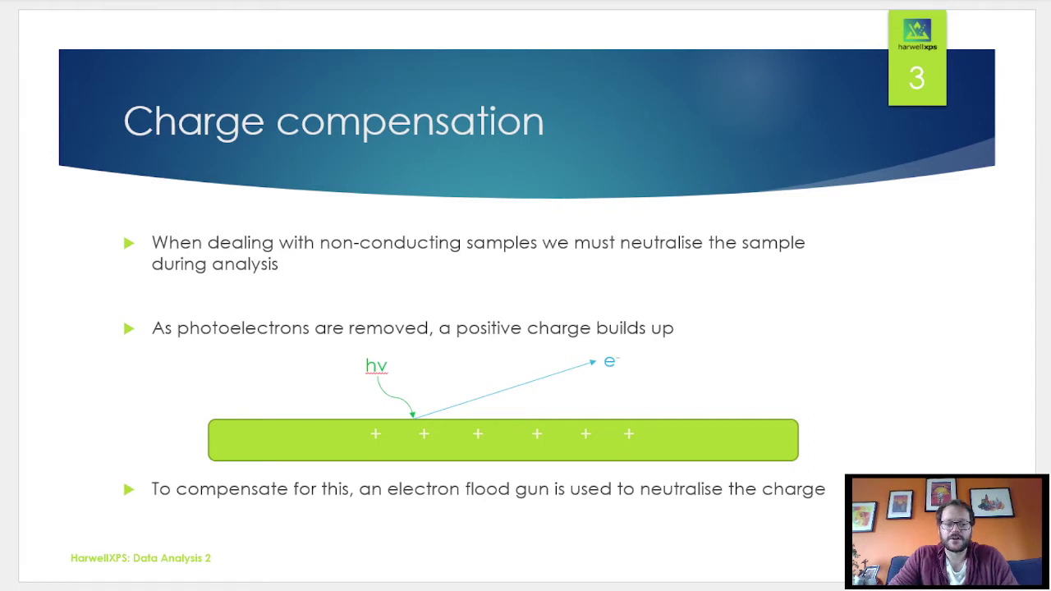
{"action": "key", "text": "Right"}
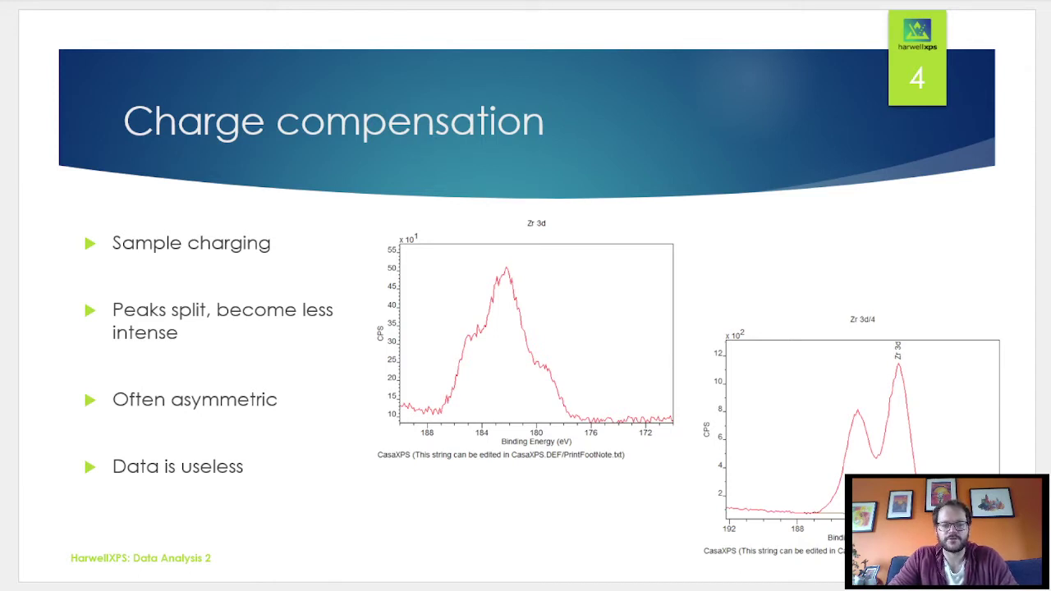
{"action": "key", "text": "Right"}
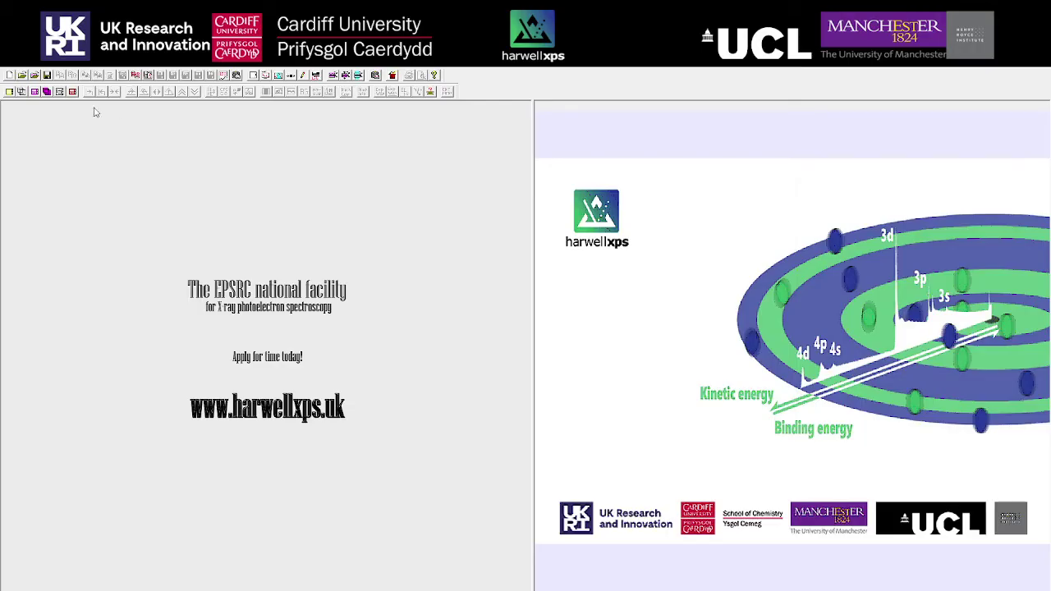
Open the example XPS data file, browse through its spectra and display the C 1s spectrum
{"action": "left_click", "coordinate": [21, 75]}
{"action": "double_click", "coordinate": [424, 269]}
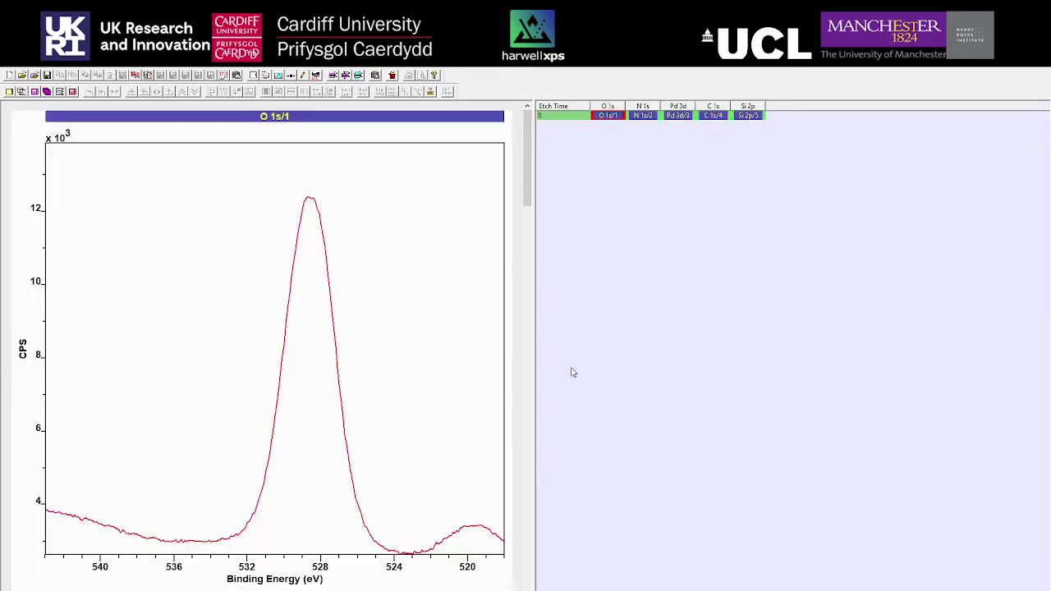
{"action": "key", "text": "Right"}
{"action": "key", "text": "Right"}
{"action": "key", "text": "Right"}
{"action": "left_click", "coordinate": [715, 116]}
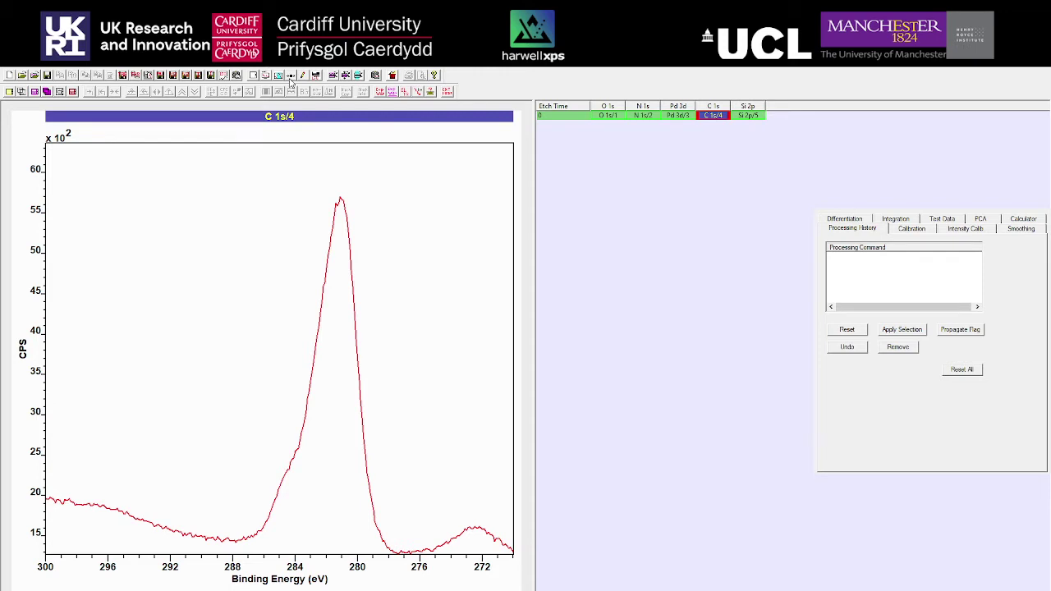
Set the energy calibration's measured value to 281.082 by picking the C 1s peak maximum, with a true value of 284.8
{"action": "left_click", "coordinate": [917, 235]}
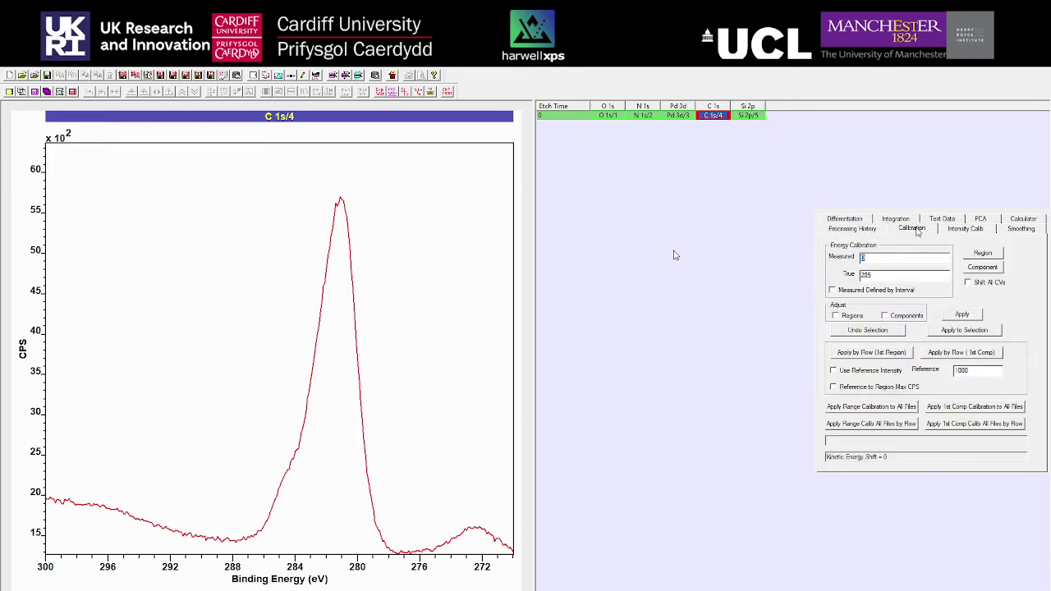
{"action": "left_click", "coordinate": [609, 116]}
{"action": "left_click", "coordinate": [340, 202]}
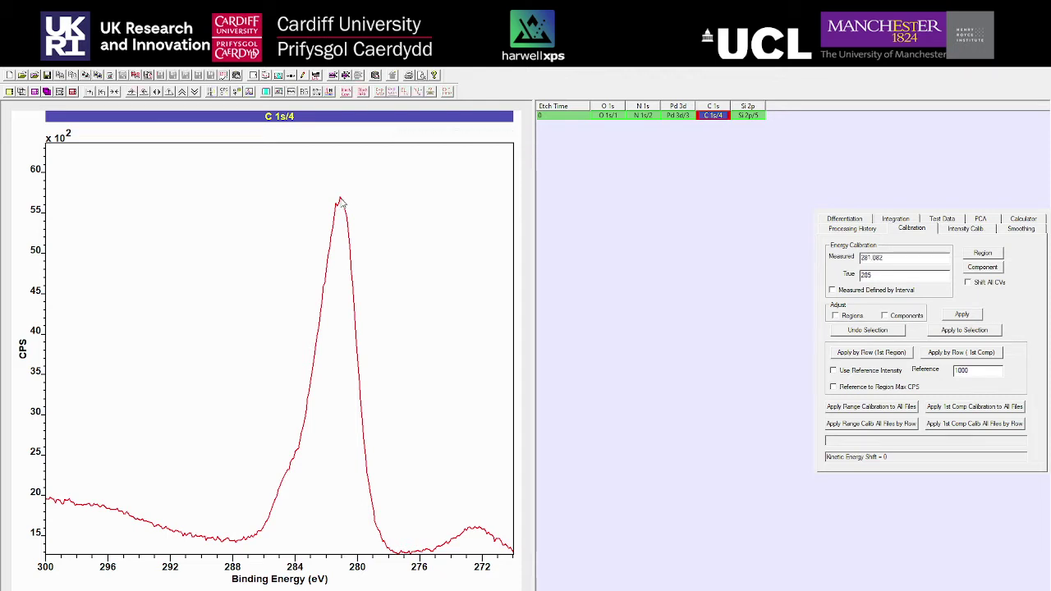
{"action": "left_click", "coordinate": [340, 202]}
{"action": "type", "text": "284.8"}
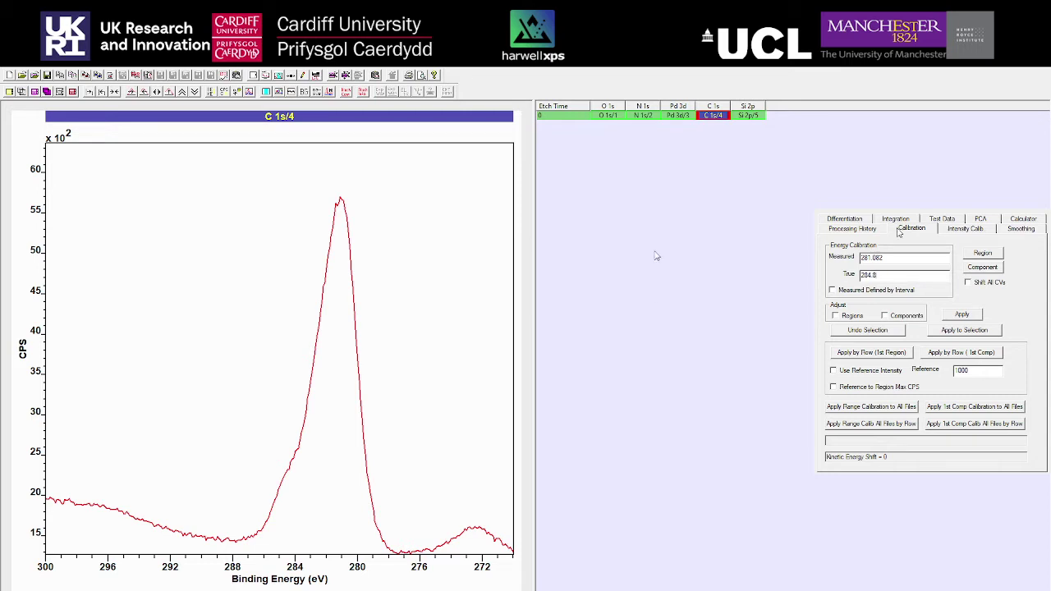
Label the spectra rows by sample identifier instead of etch time and widen that column to fit the name
{"action": "left_click", "coordinate": [571, 119]}
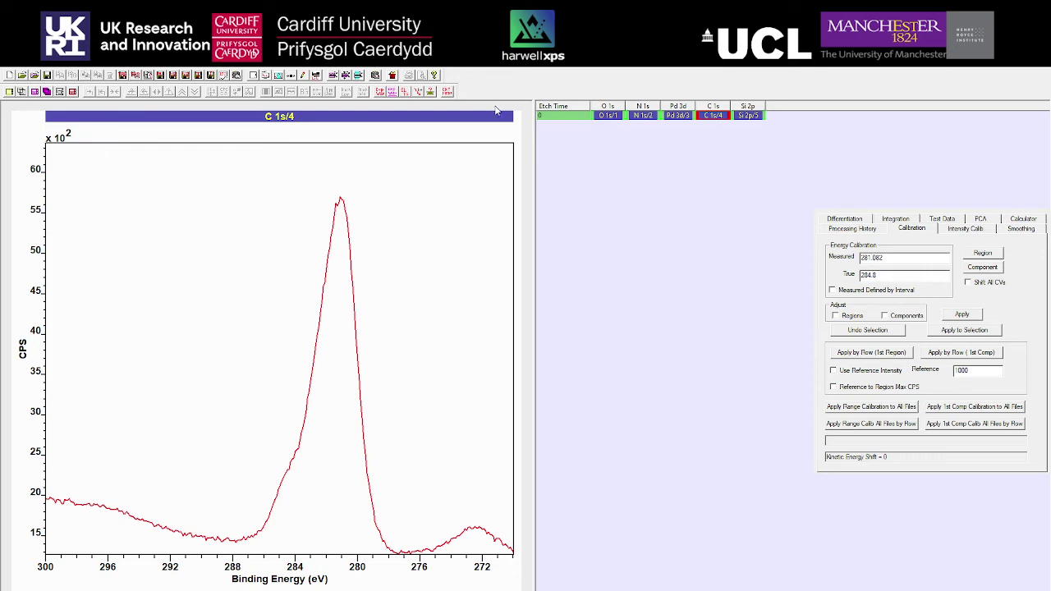
{"action": "left_click", "coordinate": [449, 94]}
{"action": "left_click_drag", "start_coordinate": [592, 102], "coordinate": [629, 101]}
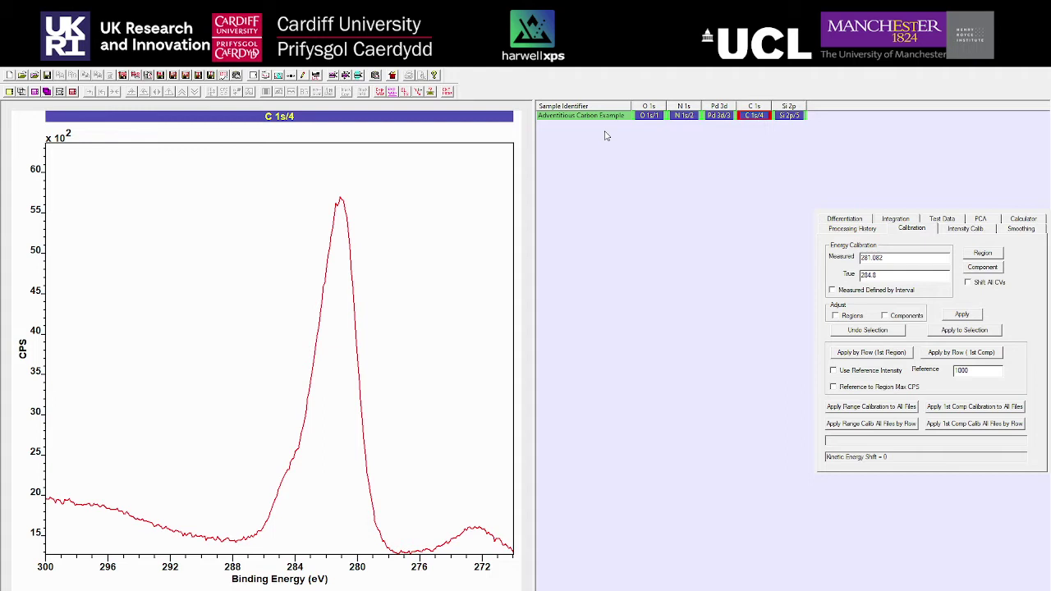
Select all spectra of the Adventitious Carbon Example row and apply the energy calibration to the selection
{"action": "left_click", "coordinate": [754, 118]}
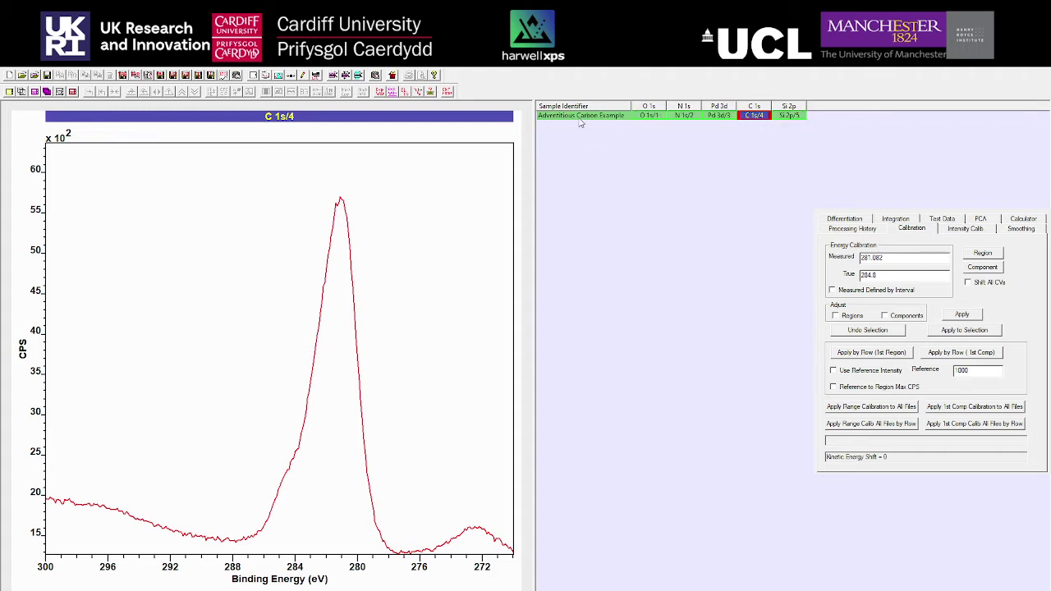
{"action": "left_click", "coordinate": [576, 118]}
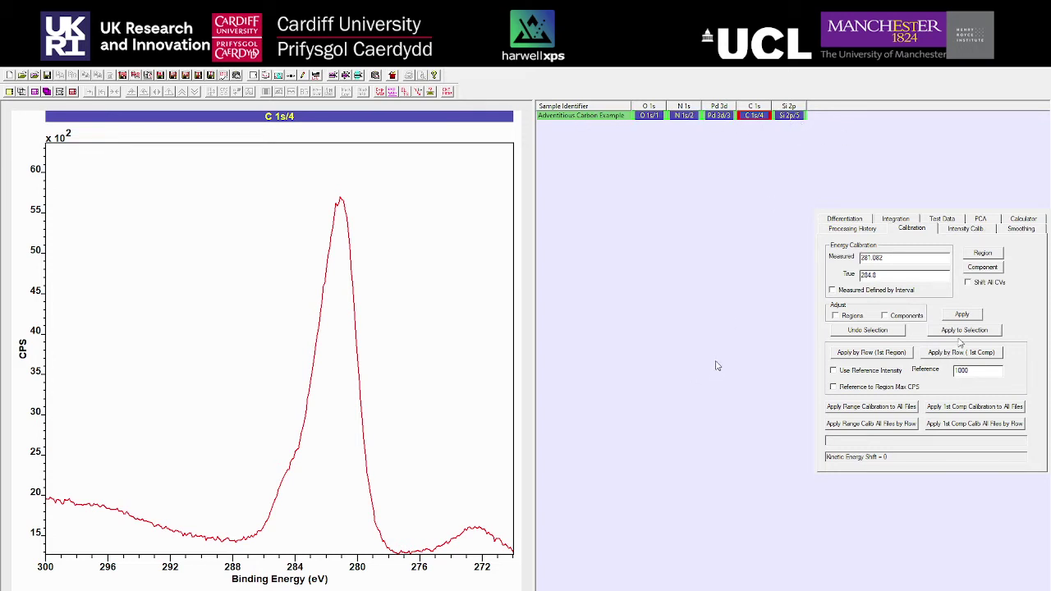
{"action": "left_click", "coordinate": [974, 332]}
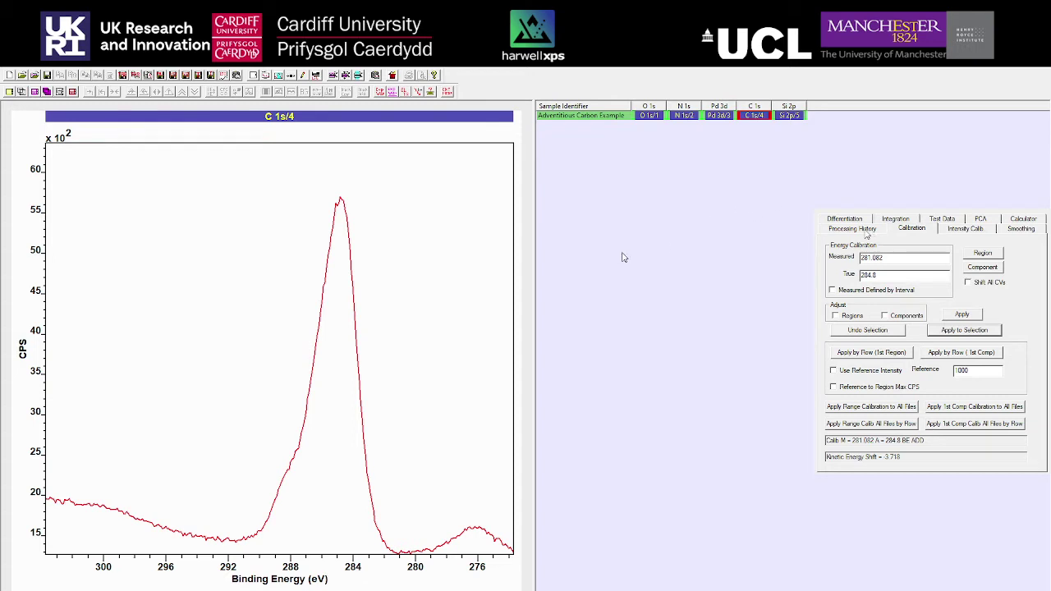
Read the energy at the calibrated C 1s peak maximum and inspect the calibration entry in the processing history
{"action": "left_click", "coordinate": [340, 203]}
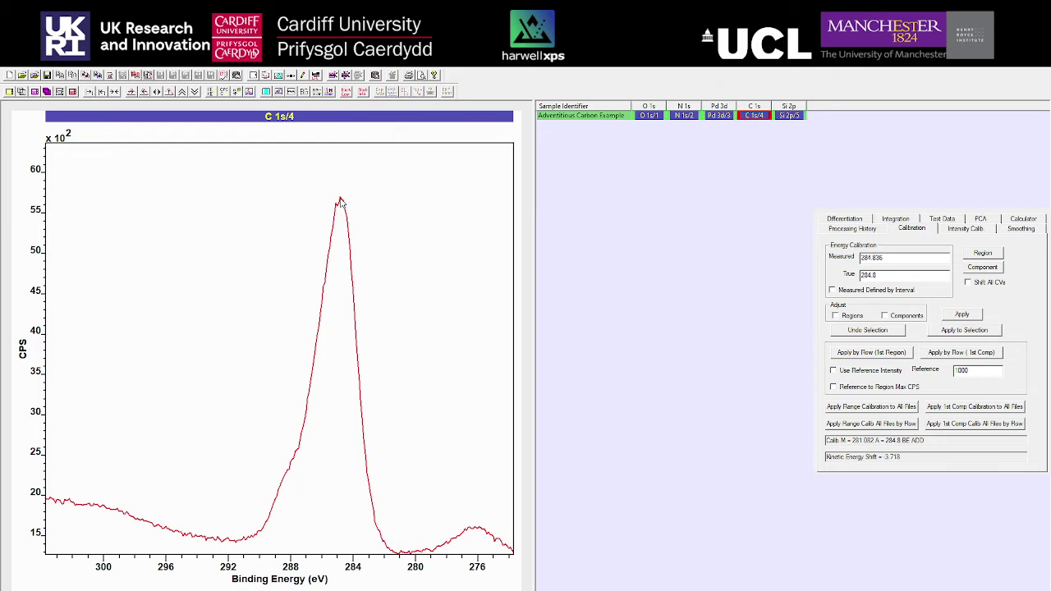
{"action": "left_click", "coordinate": [342, 203]}
{"action": "left_click", "coordinate": [857, 229]}
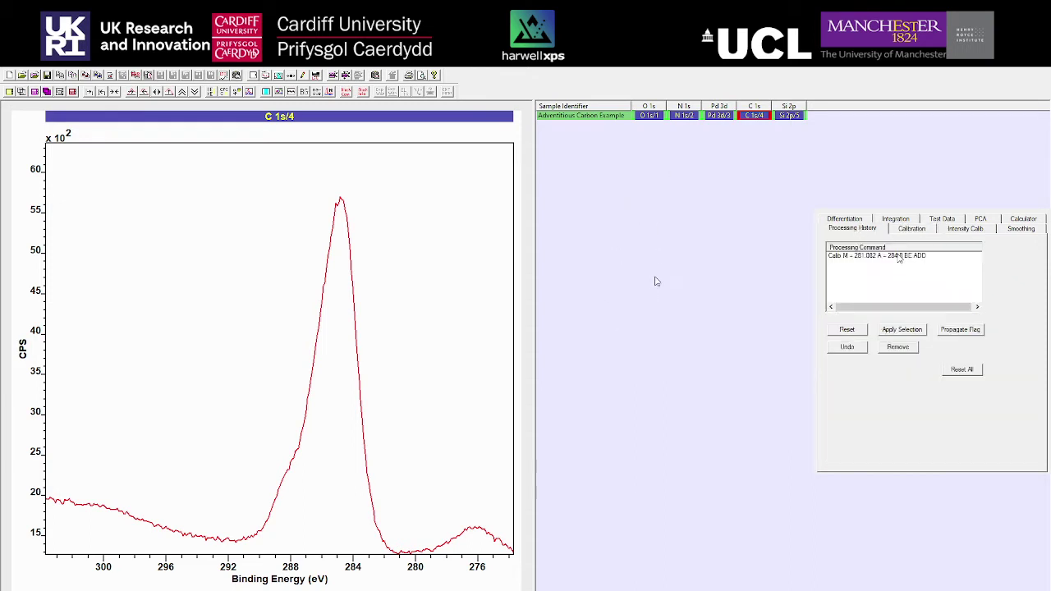
{"action": "left_click", "coordinate": [877, 257]}
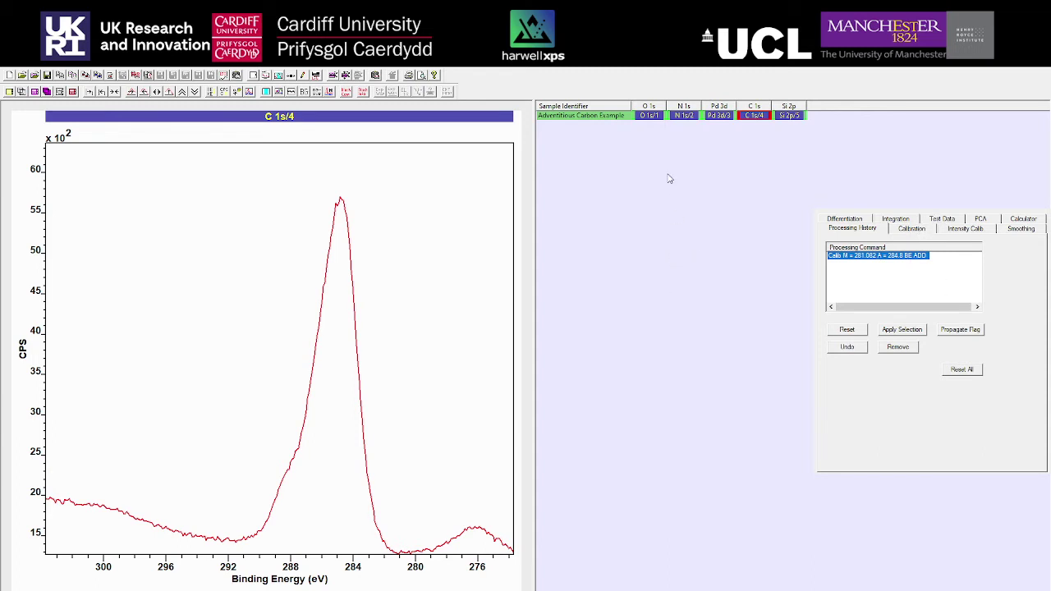
Check the calibration command and the shifted energy scale on each spectrum in the row, ending on C 1s
{"action": "left_click", "coordinate": [652, 117]}
{"action": "key", "text": "Right"}
{"action": "key", "text": "Right"}
{"action": "key", "text": "Right"}
{"action": "key", "text": "Right"}
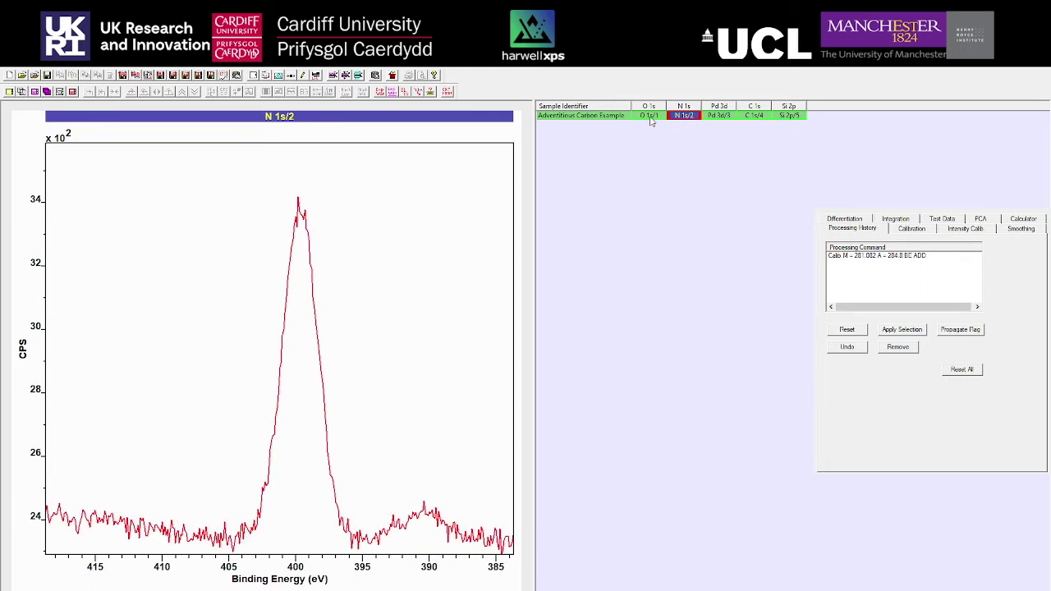
{"action": "key", "text": "Left"}
{"action": "key", "text": "Left"}
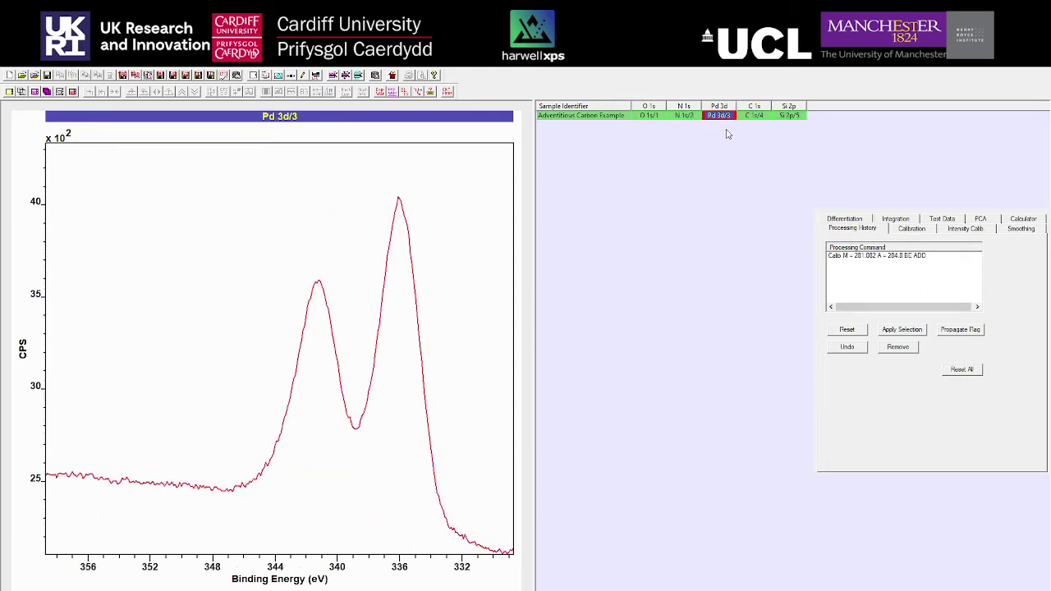
{"action": "left_click", "coordinate": [749, 117]}
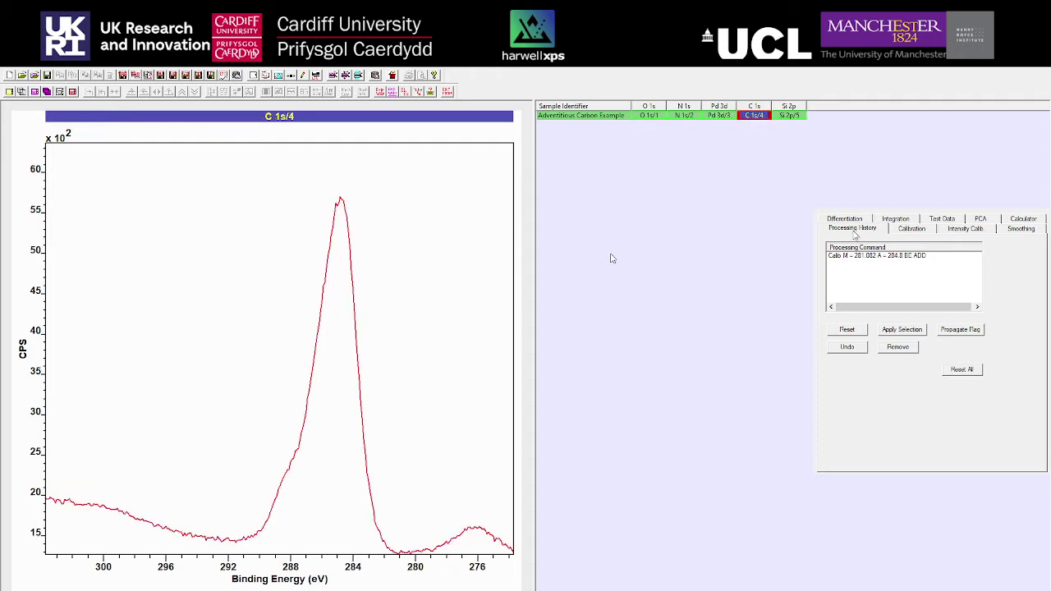
Remove the 281.082 to 284.8 calibration command from the processing history of all spectra in the row
{"action": "left_click", "coordinate": [932, 231]}
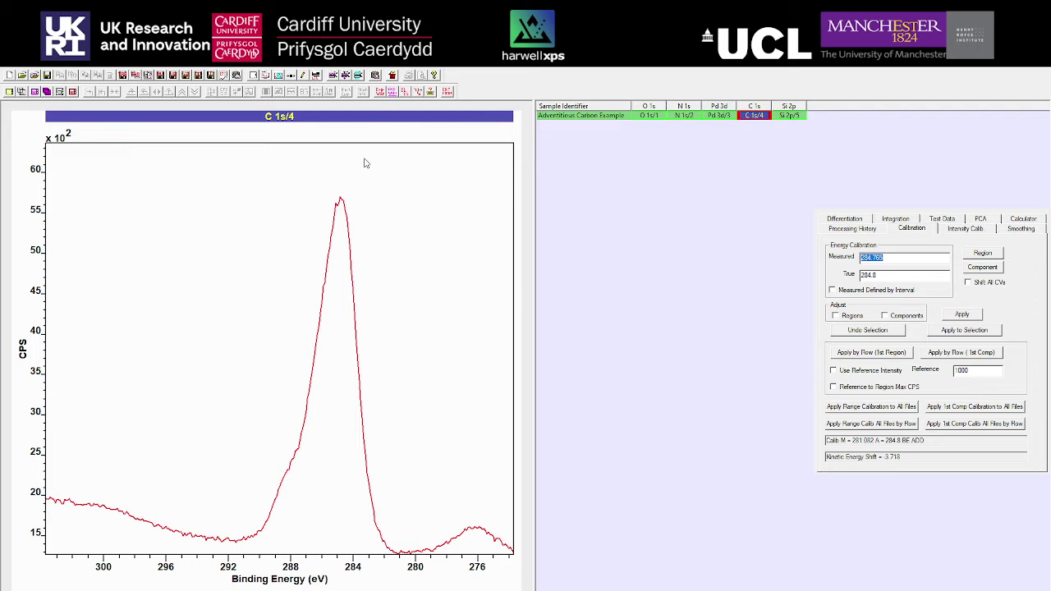
{"action": "left_click", "coordinate": [852, 230]}
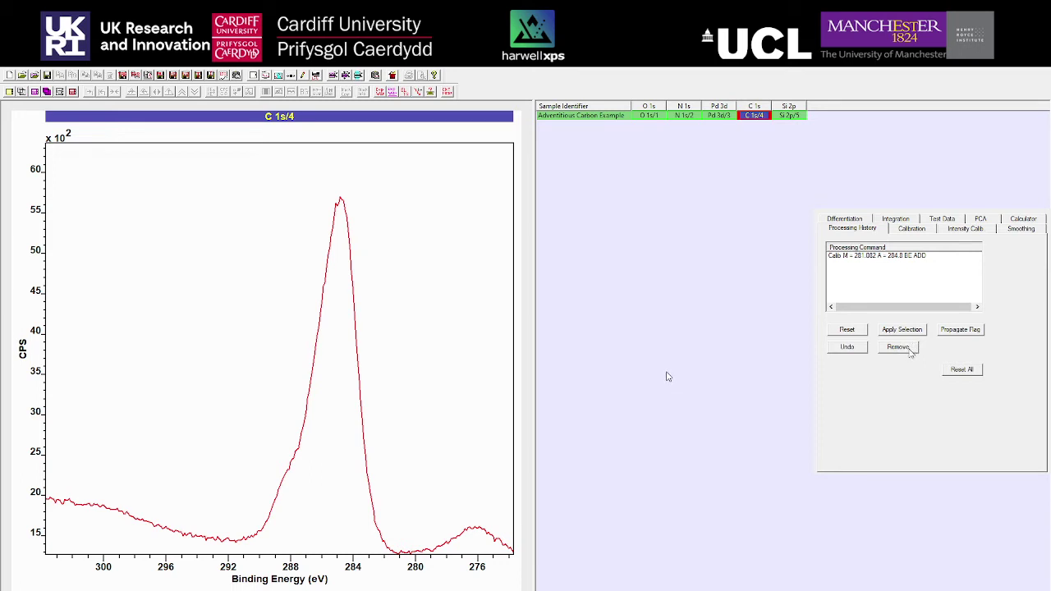
{"action": "left_click", "coordinate": [887, 257]}
{"action": "left_click", "coordinate": [898, 348]}
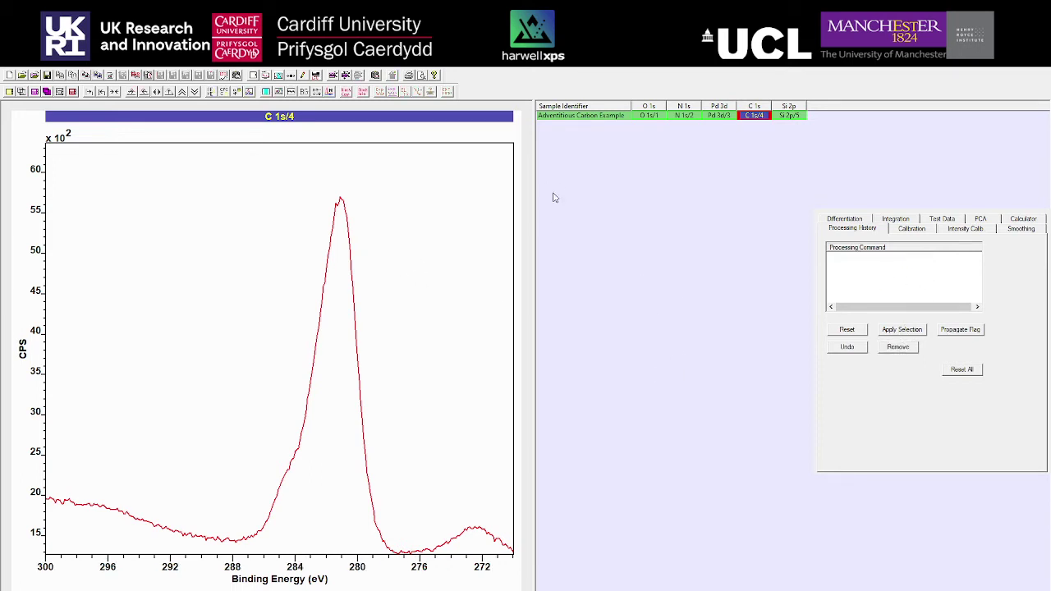
{"action": "left_click", "coordinate": [569, 115]}
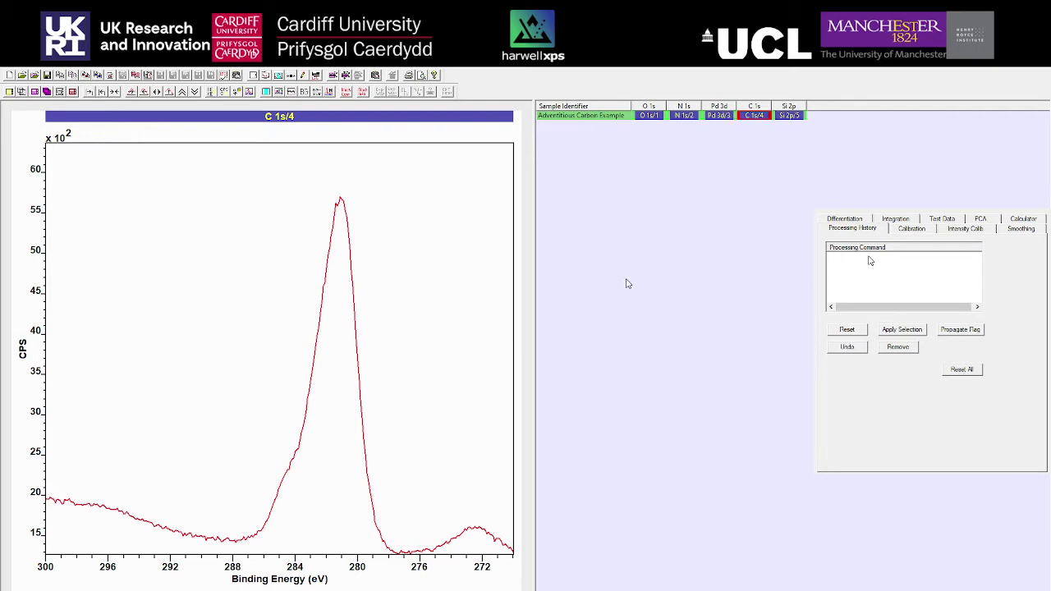
Check the processing history of each spectrum from O 1s to Si 2p for leftover calibration, and return to C 1s
{"action": "left_click", "coordinate": [644, 117]}
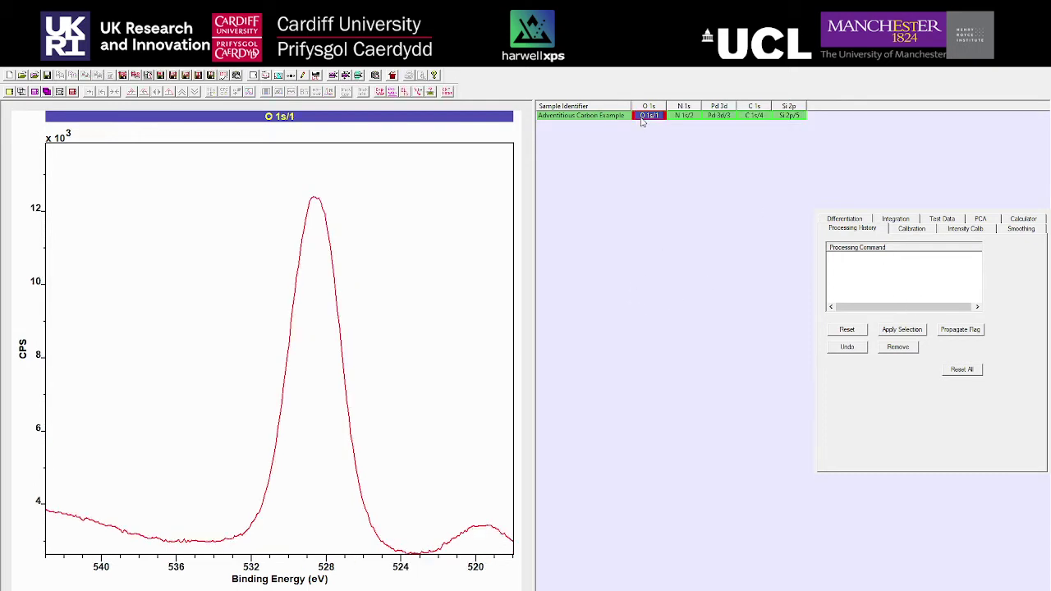
{"action": "key", "text": "Right"}
{"action": "key", "text": "Right"}
{"action": "key", "text": "Right"}
{"action": "key", "text": "Right"}
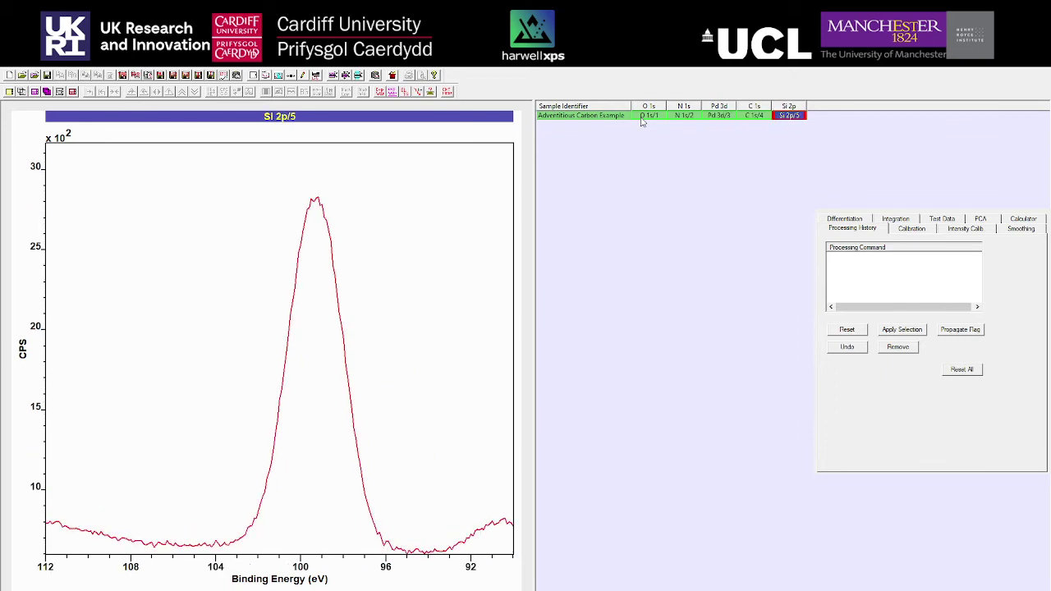
{"action": "key", "text": "Left"}
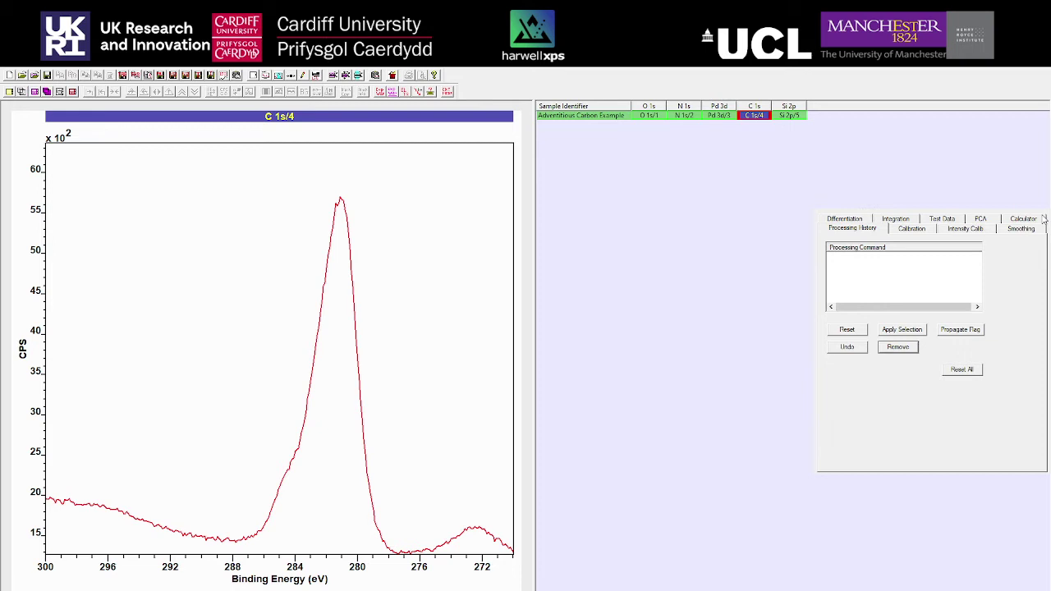
Create a C 1s region with a Shirley background and adjust its limits to about 288.74 and 276.99 eV
{"action": "left_click", "coordinate": [278, 76]}
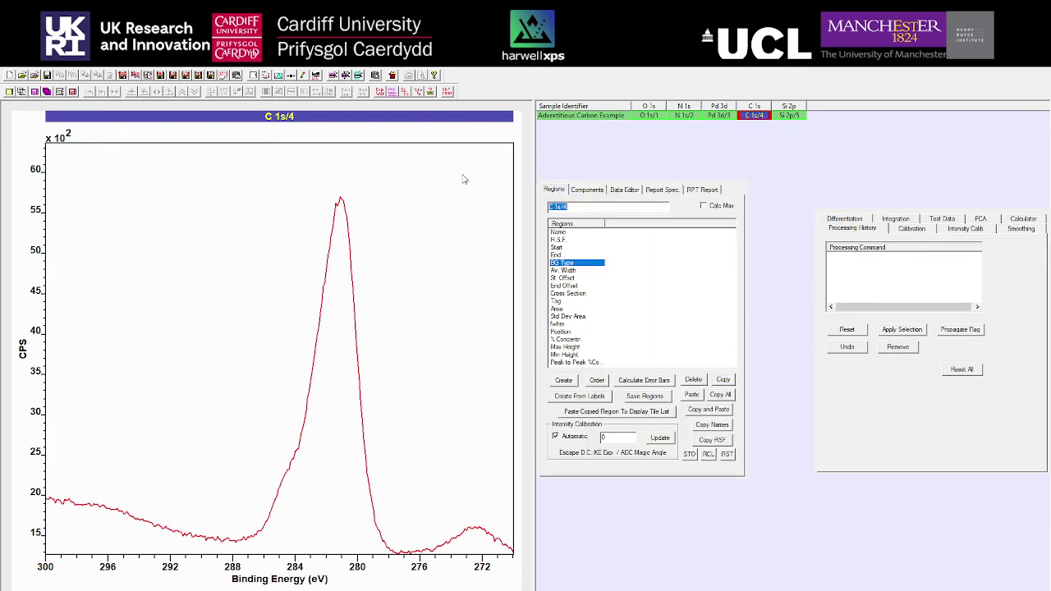
{"action": "left_click", "coordinate": [1034, 279]}
{"action": "left_click", "coordinate": [598, 181]}
{"action": "left_click", "coordinate": [565, 382]}
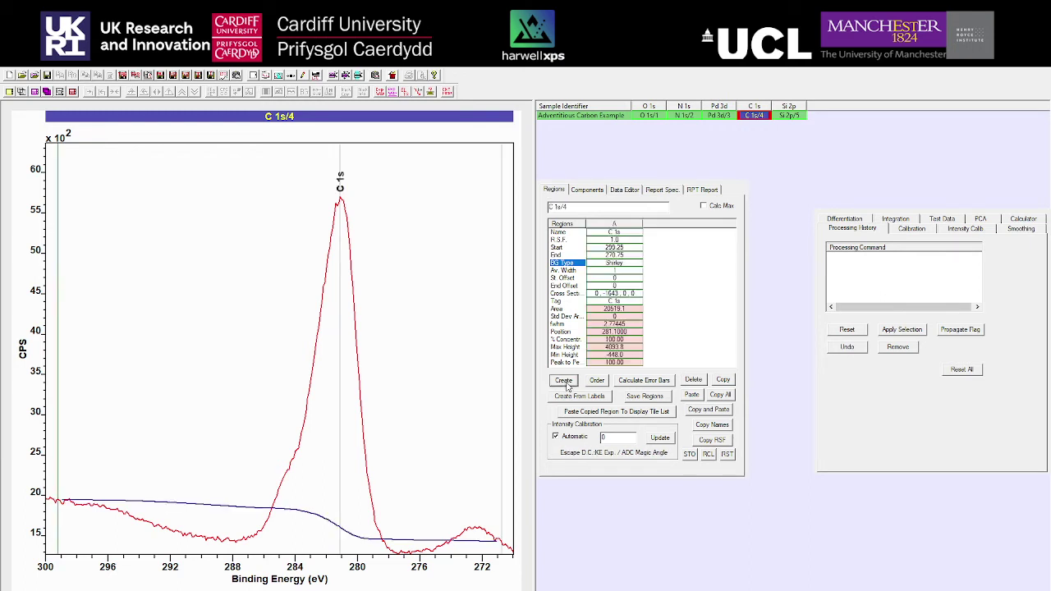
{"action": "left_click", "coordinate": [427, 403]}
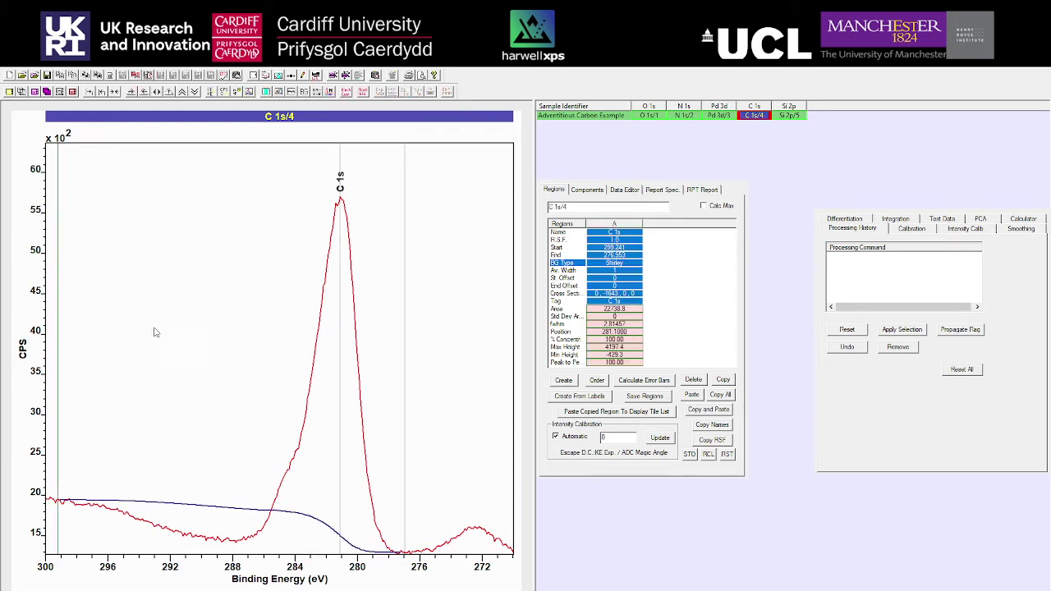
{"action": "left_click", "coordinate": [230, 335]}
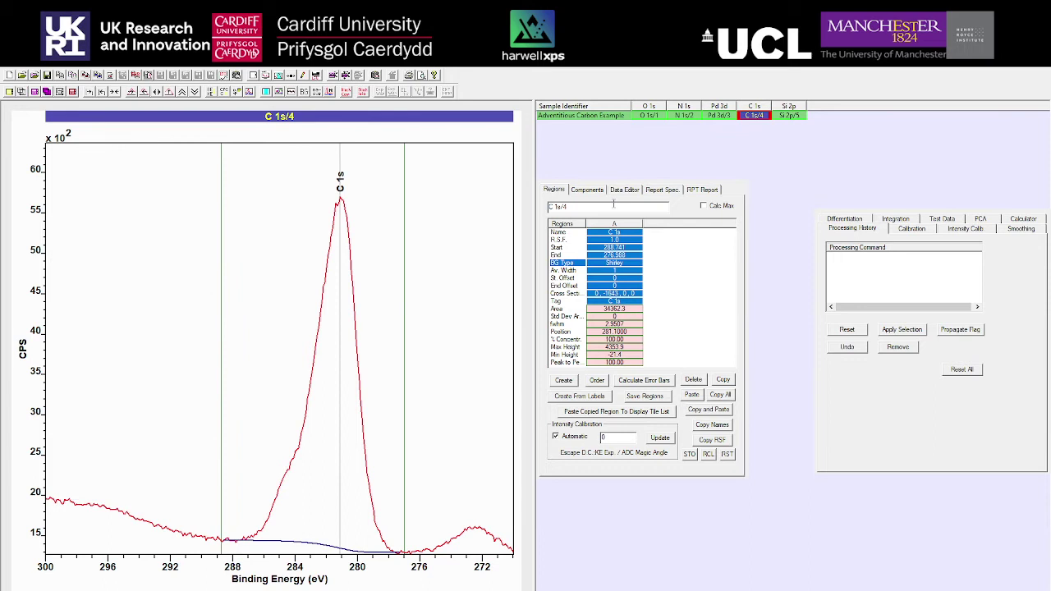
Add two C 1s components within the region, constrain the second one's FWHM to A * 1 and fit them
{"action": "left_click", "coordinate": [593, 189]}
{"action": "left_click", "coordinate": [573, 355]}
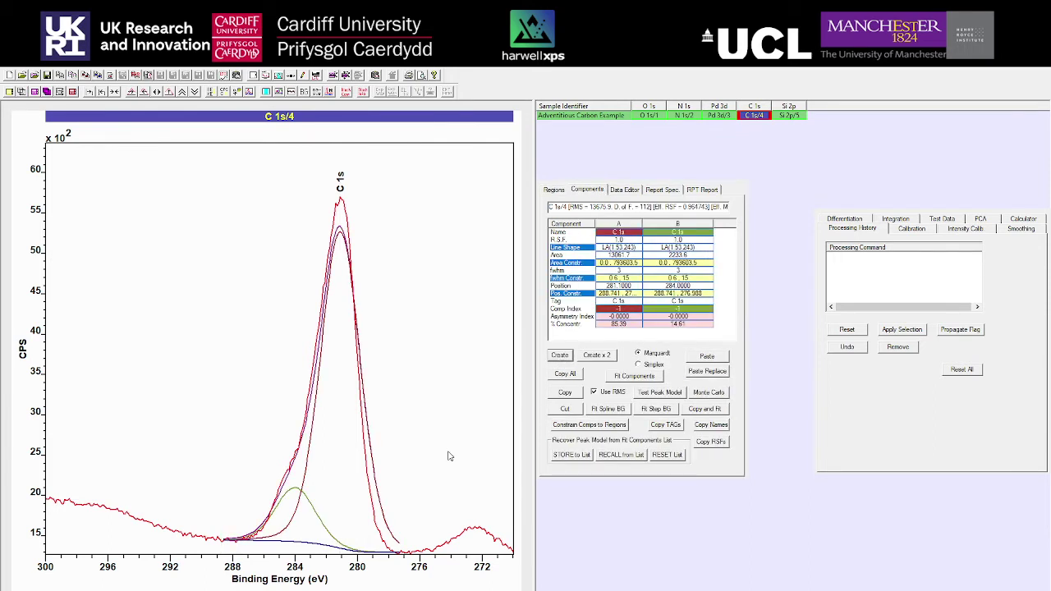
{"action": "left_click_drag", "start_coordinate": [683, 286], "coordinate": [630, 283]}
{"action": "left_click", "coordinate": [647, 379]}
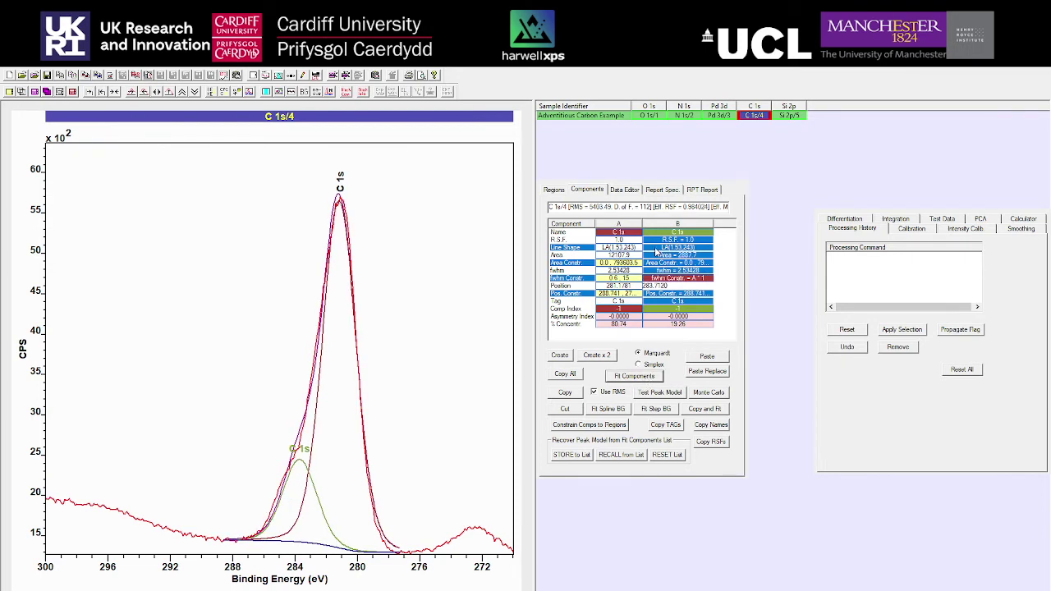
Rename the main C 1s component, A, as CC/CH
{"action": "left_click", "coordinate": [622, 240]}
{"action": "type", "text": "CC"}
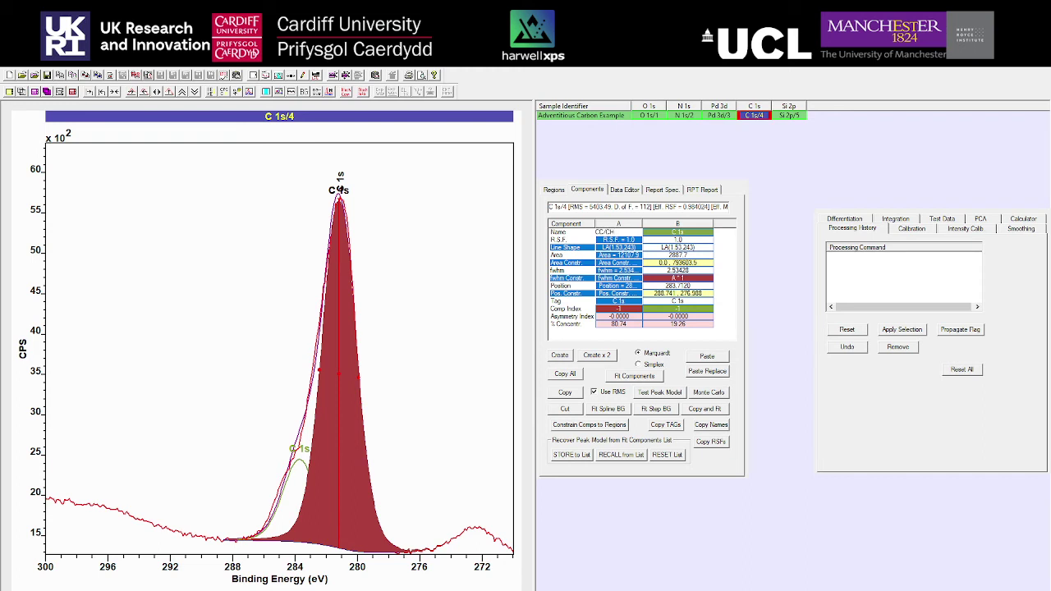
{"action": "type", "text": "/CH"}
{"action": "key", "text": "Return"}
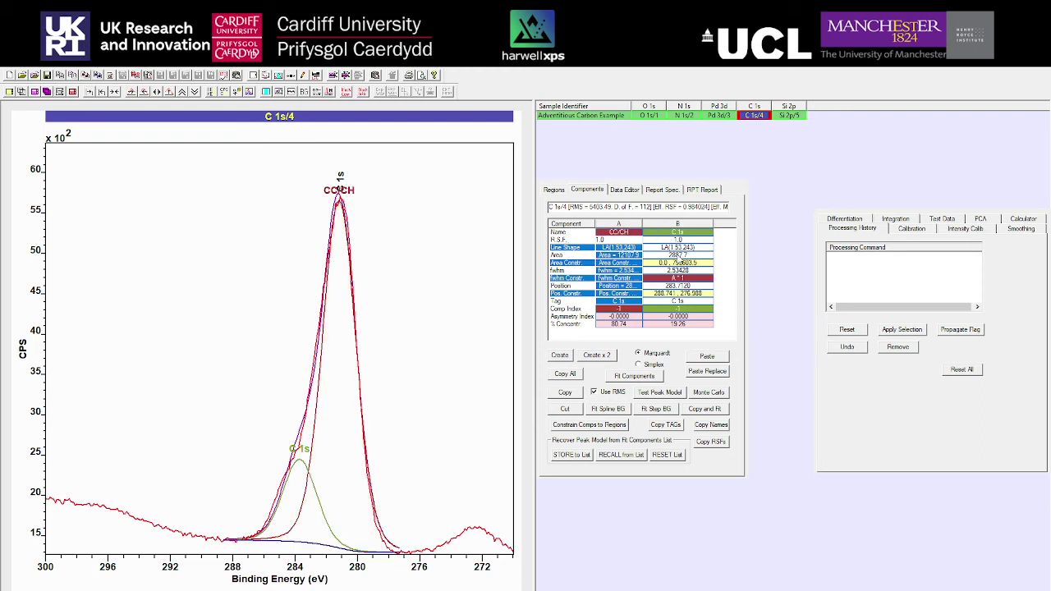
Use the fitted CC/CH component's position, 281.1781 eV, as the measured energy for calibration against 284.8 eV
{"action": "left_click", "coordinate": [620, 232]}
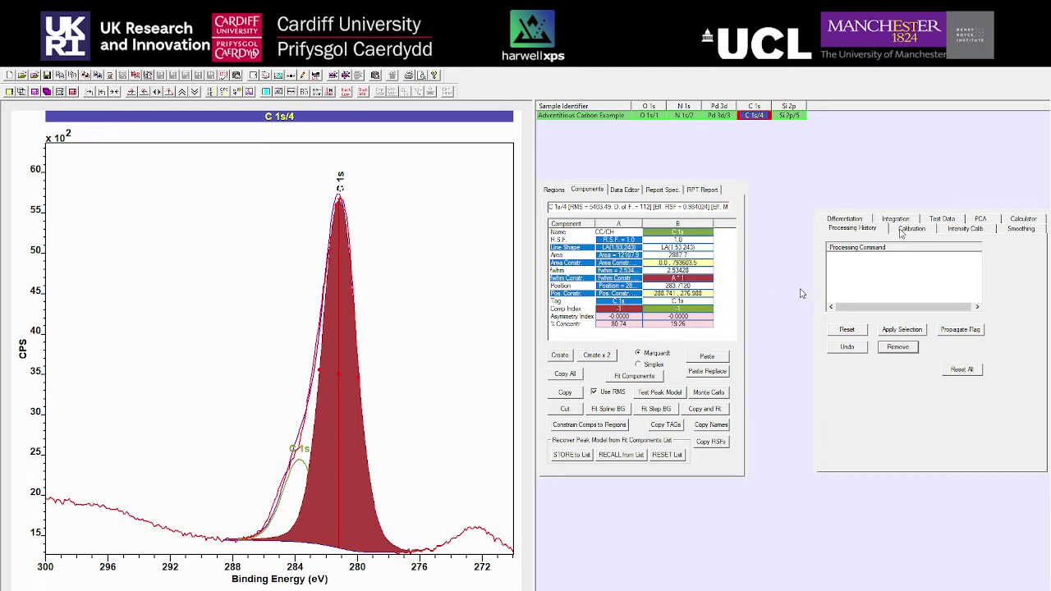
{"action": "left_click", "coordinate": [904, 230]}
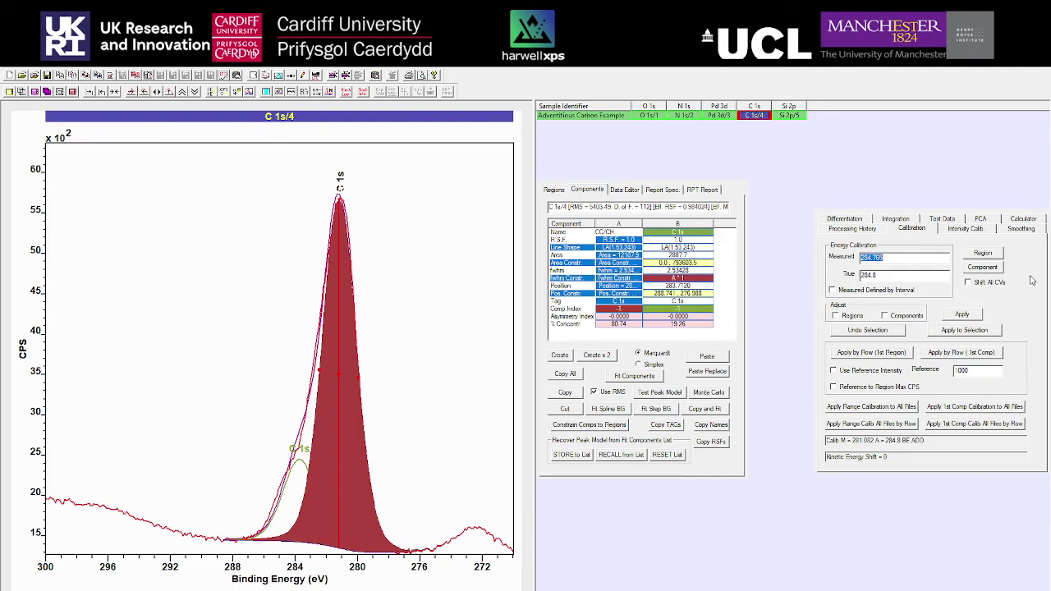
{"action": "left_click", "coordinate": [978, 268]}
Apply the 281.1781 to 284.8 eV calibration to the C 1s spectrum alone, with region and component adjustment off
{"action": "left_click", "coordinate": [569, 119]}
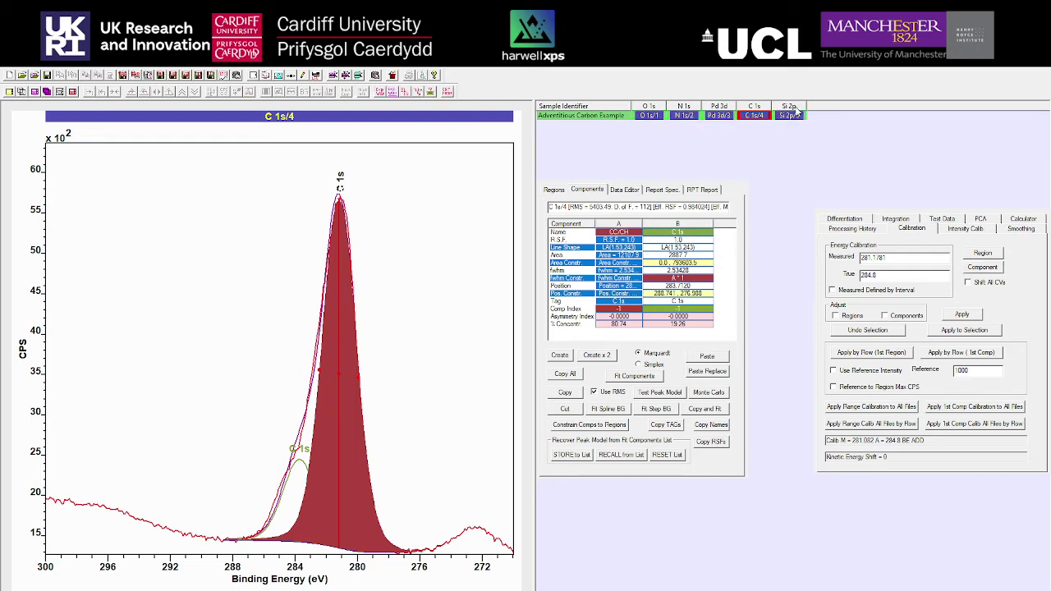
{"action": "left_click", "coordinate": [844, 319]}
{"action": "left_click", "coordinate": [886, 319]}
{"action": "left_click", "coordinate": [753, 117]}
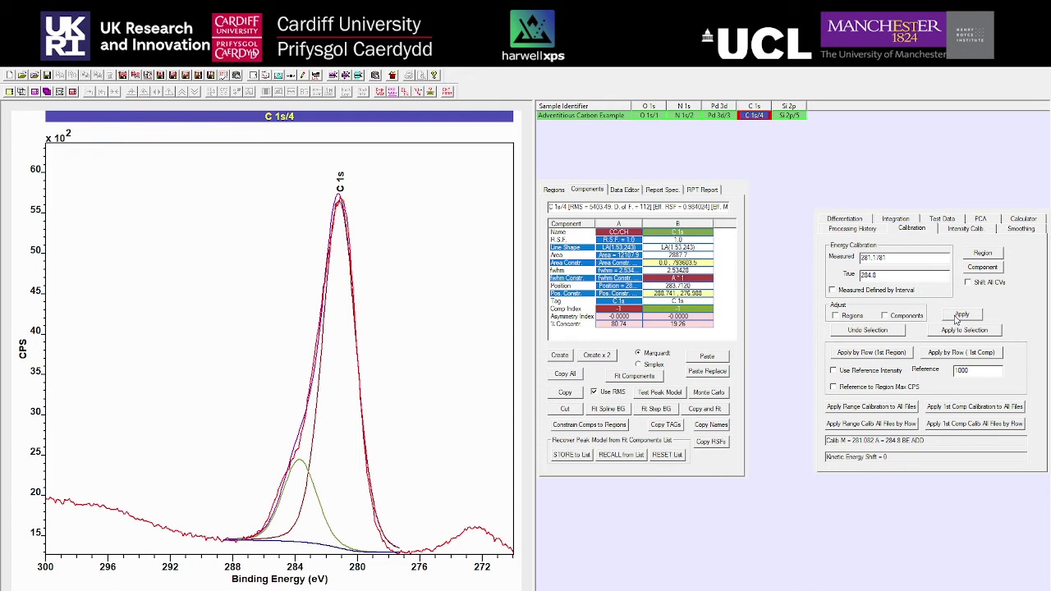
{"action": "left_click", "coordinate": [957, 317]}
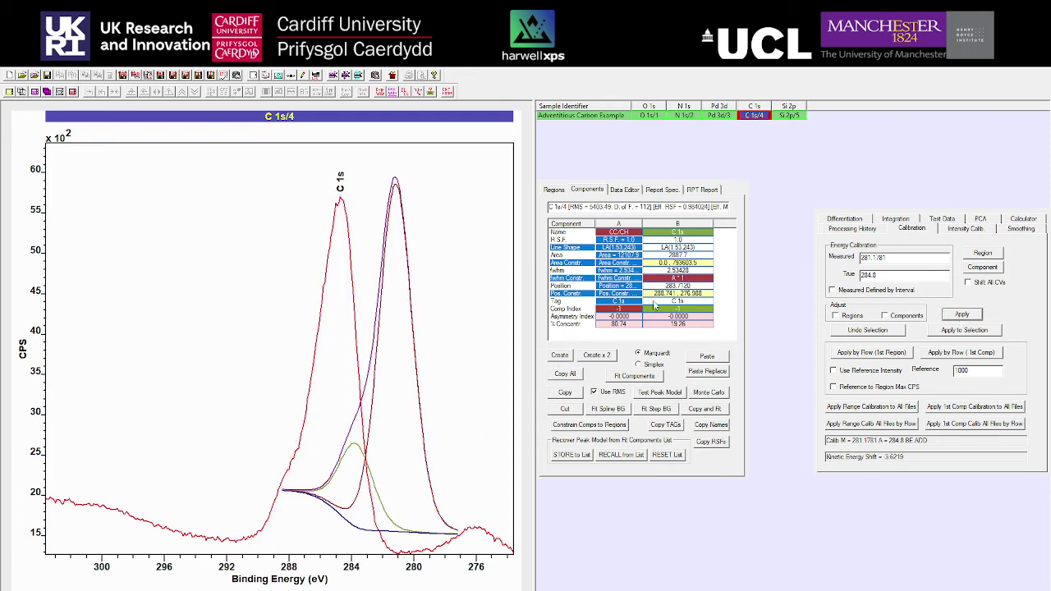
Remove the calibration command from the C 1s processing history
{"action": "left_click", "coordinate": [851, 229]}
{"action": "left_click", "coordinate": [852, 257]}
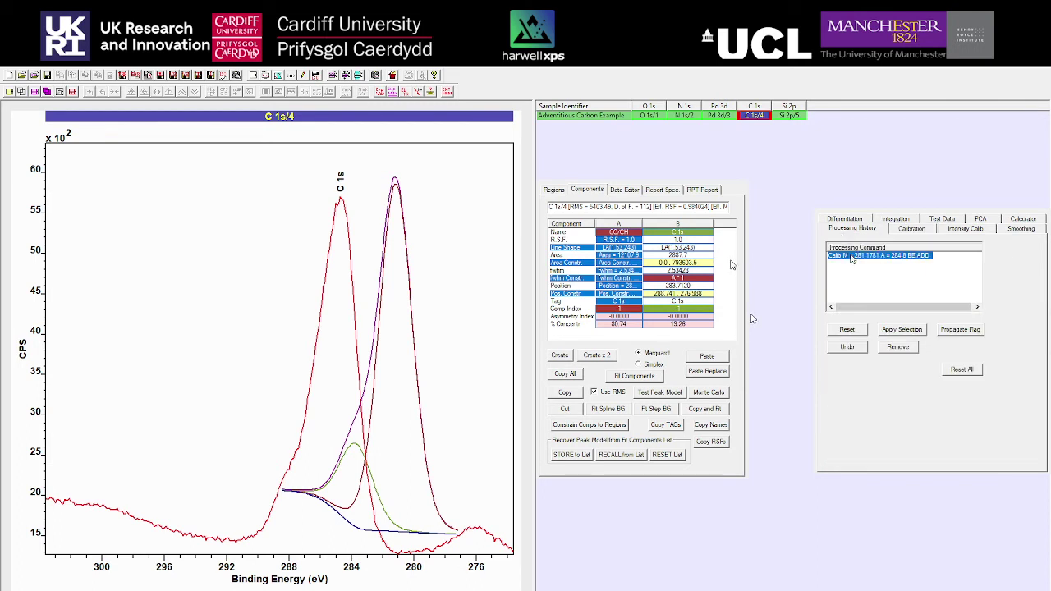
{"action": "left_click", "coordinate": [897, 347]}
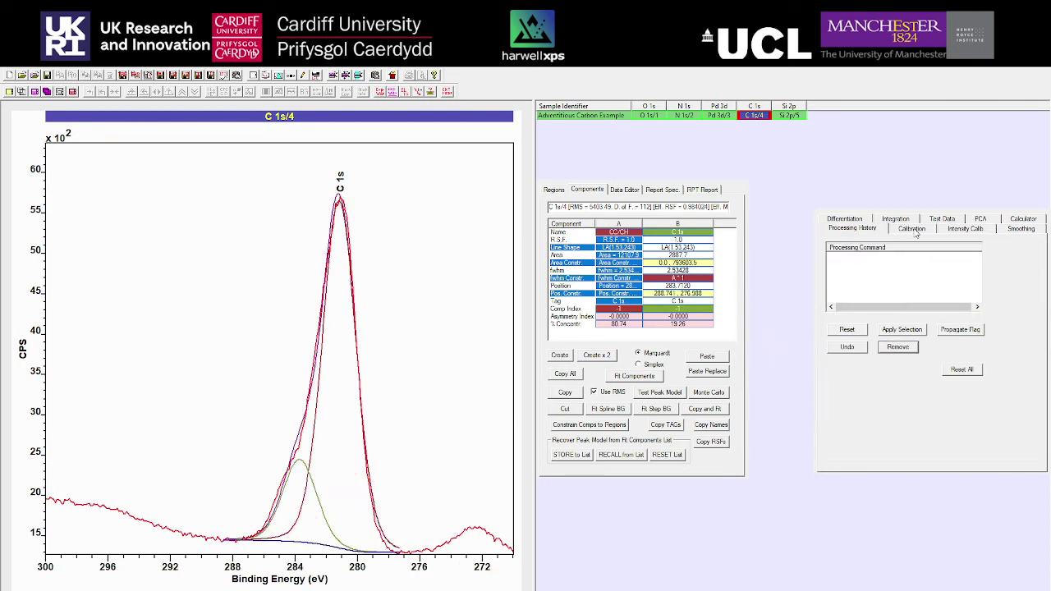
Calibrate all spectra of the sample from 281.1781 to 284.8 eV, adjusting regions and components along with the data
{"action": "left_click", "coordinate": [914, 230]}
{"action": "left_click", "coordinate": [579, 120]}
{"action": "left_click", "coordinate": [836, 317]}
{"action": "left_click", "coordinate": [895, 320]}
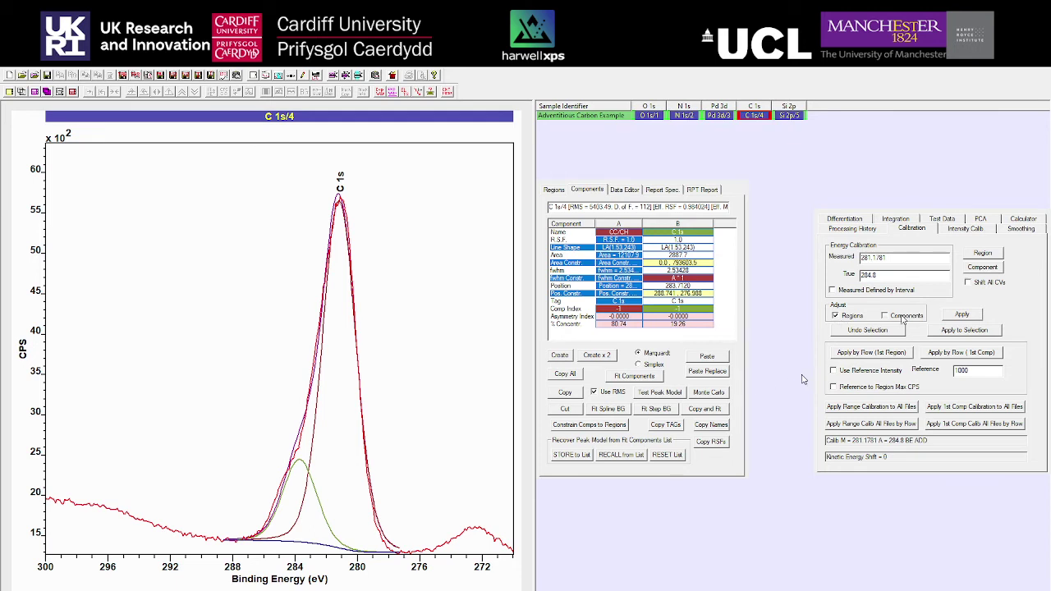
{"action": "left_click", "coordinate": [962, 331]}
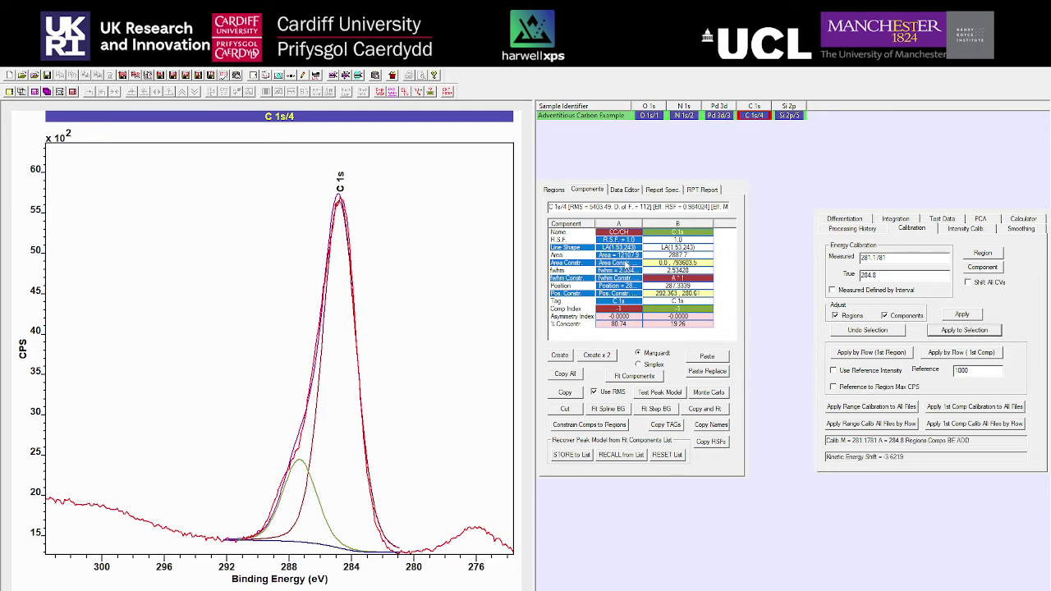
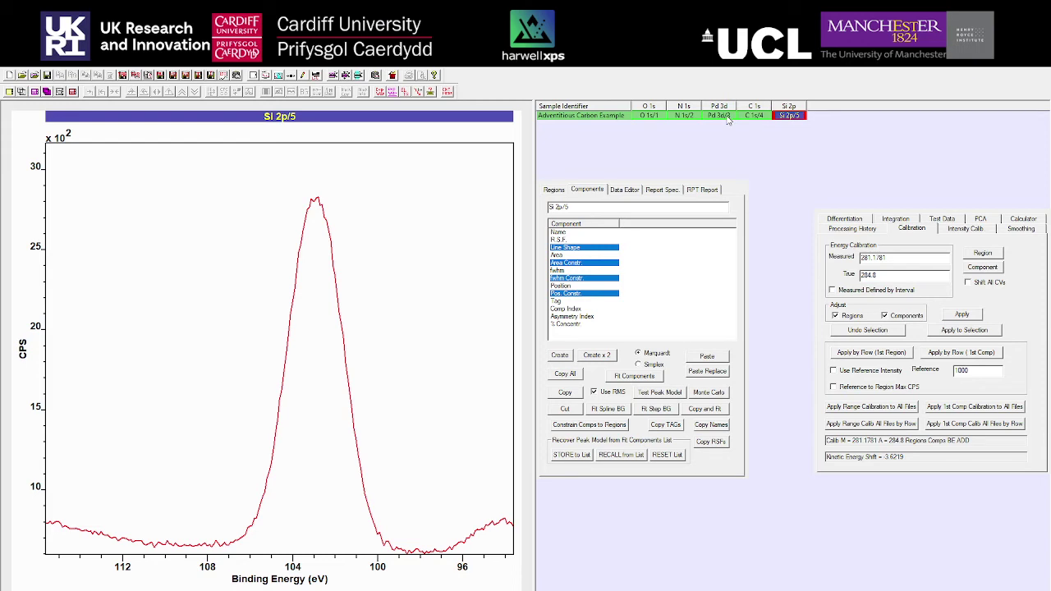
Inspect the calibrated Pd 3d and Si 2p spectra, and bring up the Si 2p region properties
{"action": "left_click", "coordinate": [719, 116]}
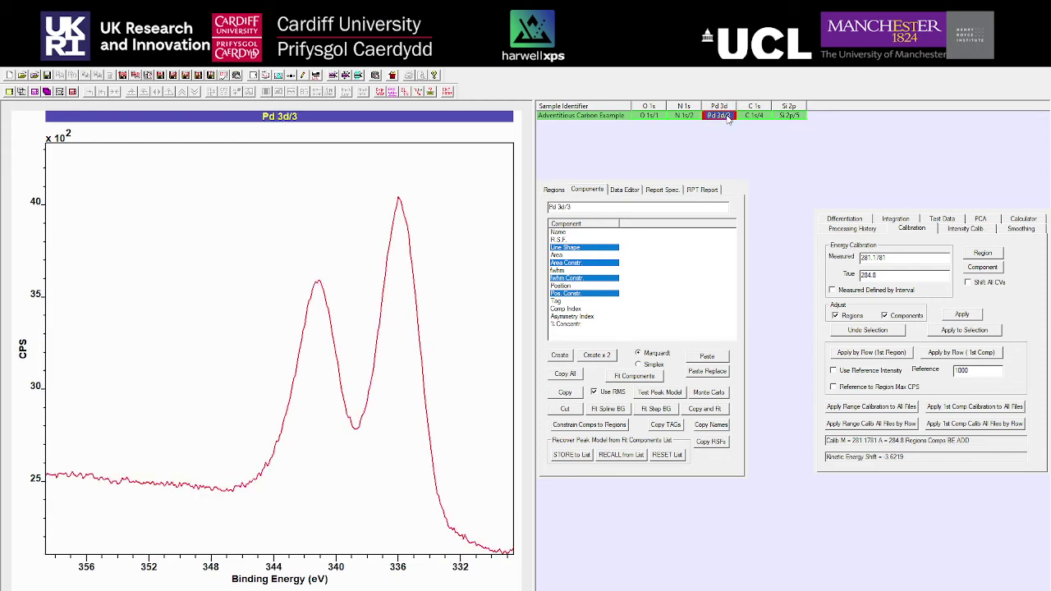
{"action": "left_click", "coordinate": [789, 116]}
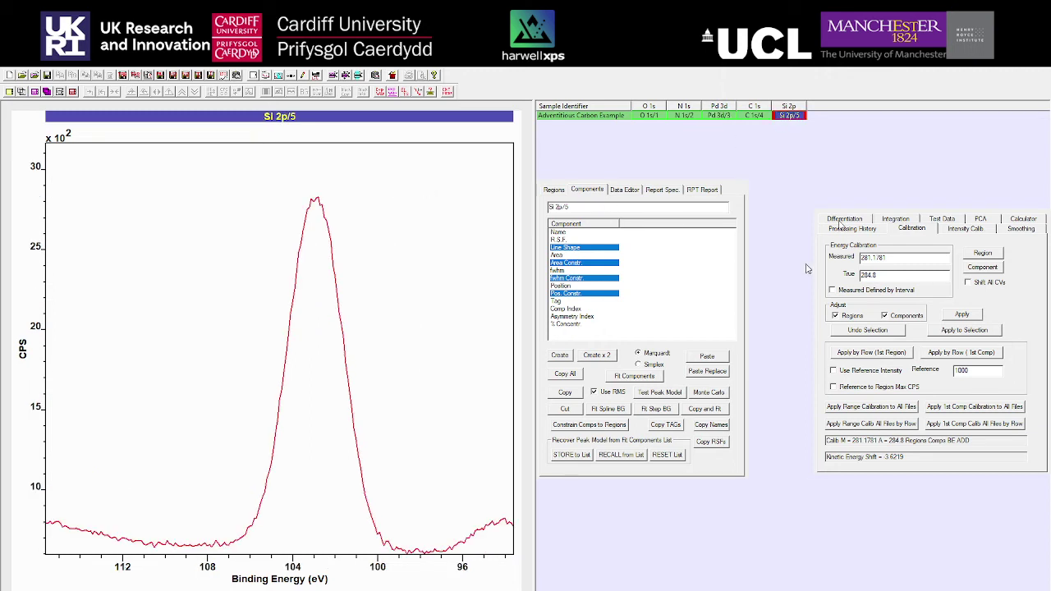
{"action": "left_click", "coordinate": [554, 189]}
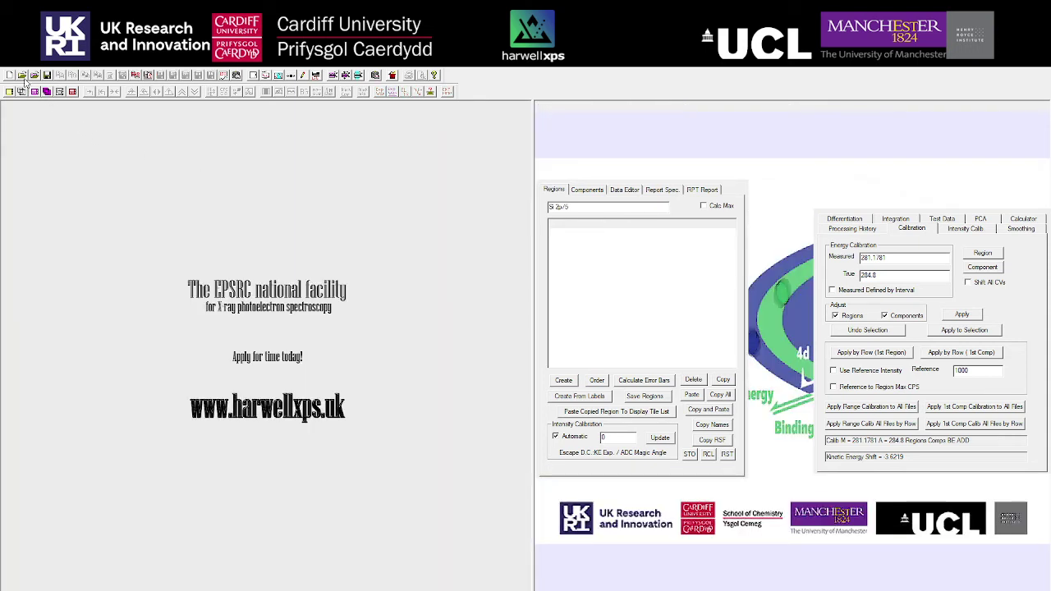
Open Example Dataset 2 - Calibrating to common element and browse the samples' spectra, ending on Sample 1's Si 2p
{"action": "left_click", "coordinate": [24, 80]}
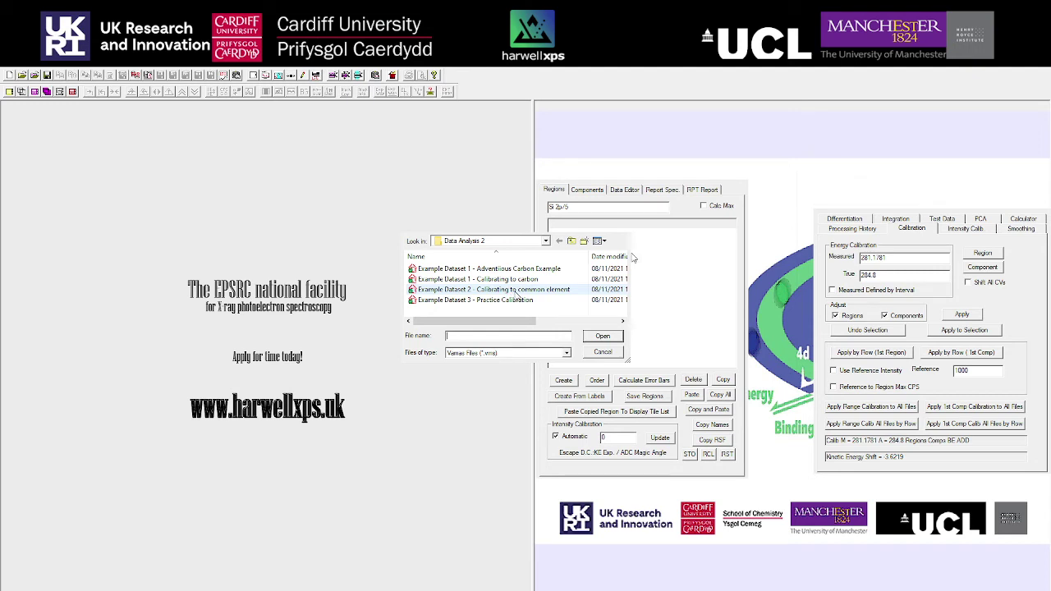
{"action": "double_click", "coordinate": [519, 291]}
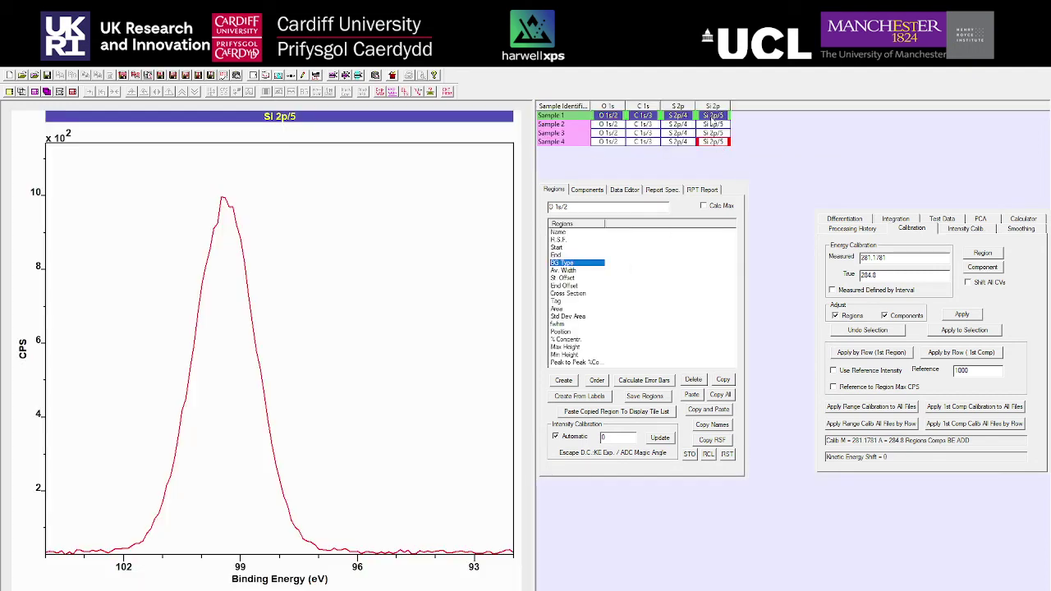
{"action": "left_click", "coordinate": [709, 124]}
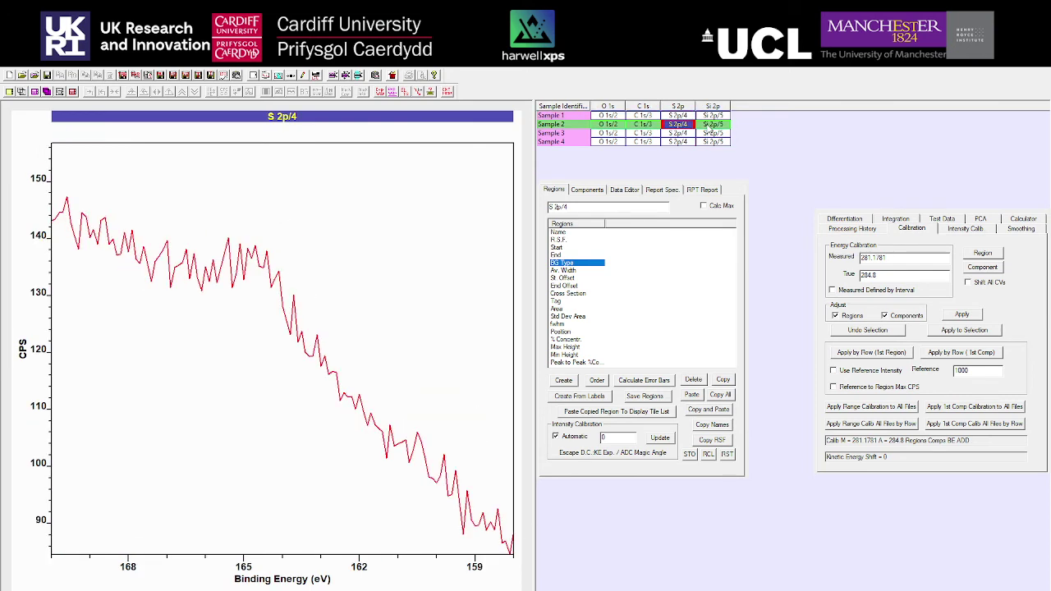
{"action": "key", "text": "Down"}
{"action": "key", "text": "Down"}
{"action": "key", "text": "Right"}
{"action": "key", "text": "Up"}
{"action": "key", "text": "Up"}
{"action": "key", "text": "Up"}
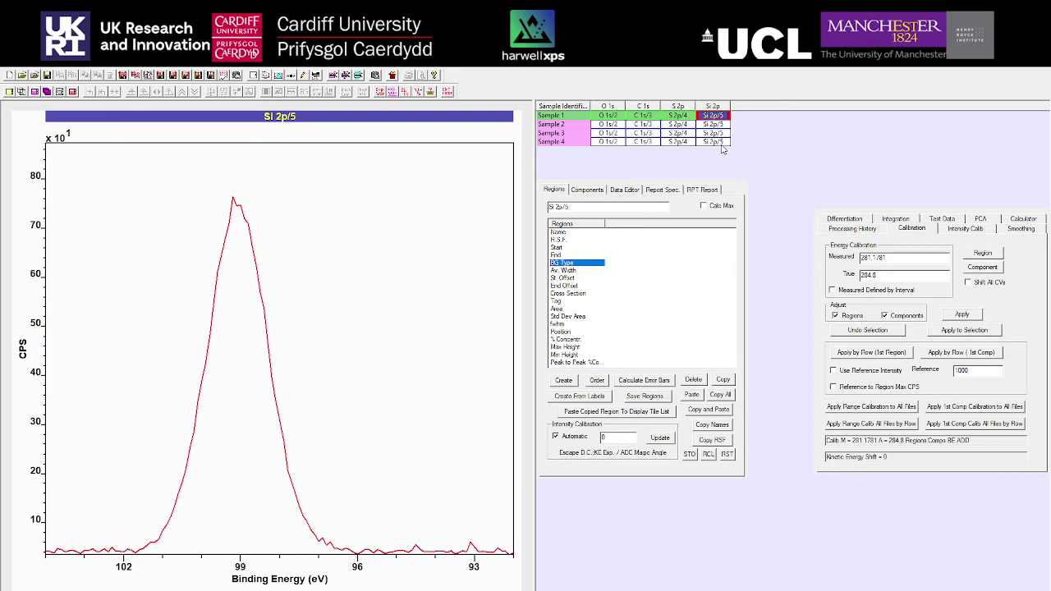
Calibrate all Sample 1 spectra by picking the Si 2p maximum at 99.0729 eV and setting the true energy to 103 eV
{"action": "left_click", "coordinate": [919, 248]}
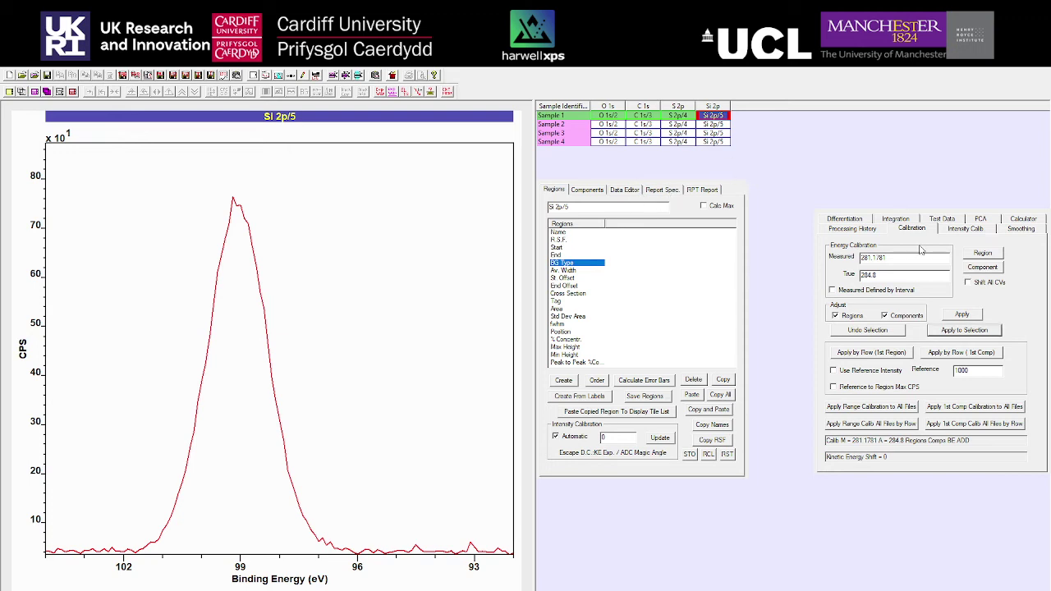
{"action": "left_click", "coordinate": [238, 210]}
{"action": "double_click", "coordinate": [888, 275]}
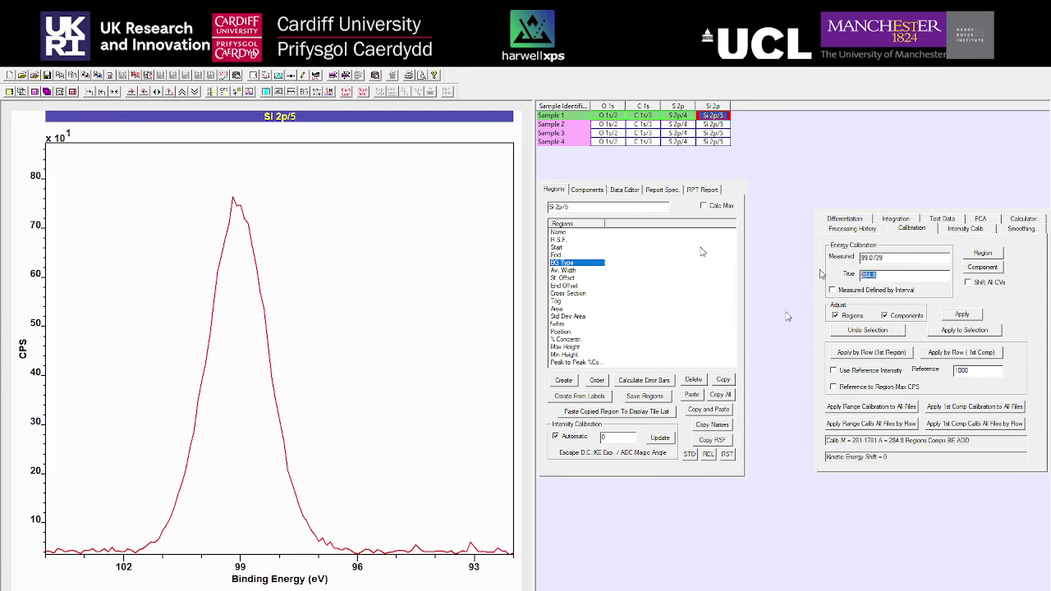
{"action": "key", "text": "BackSpace"}
{"action": "left_click", "coordinate": [559, 120]}
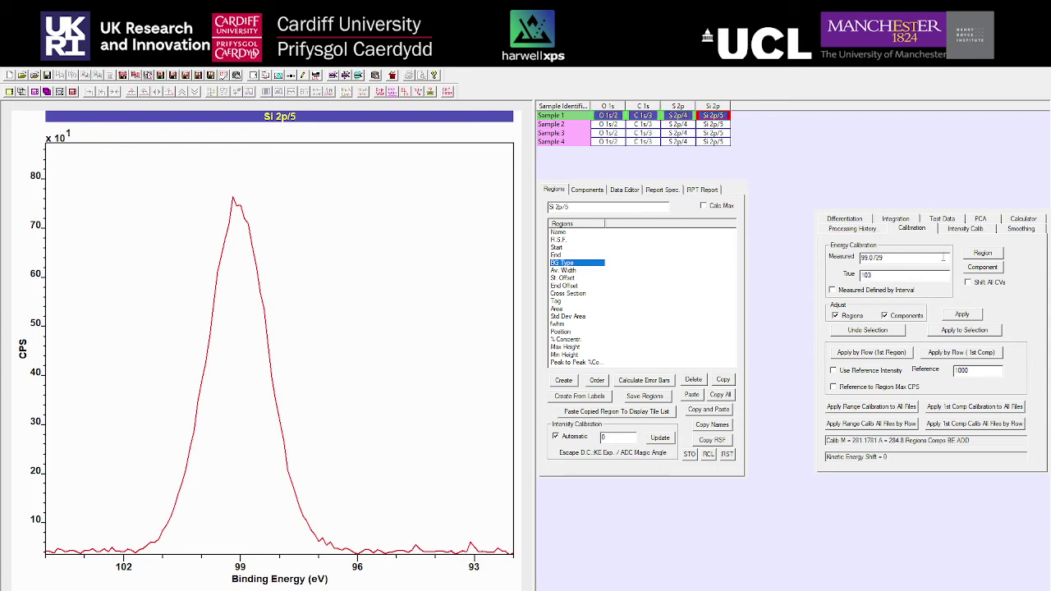
{"action": "left_click", "coordinate": [967, 332]}
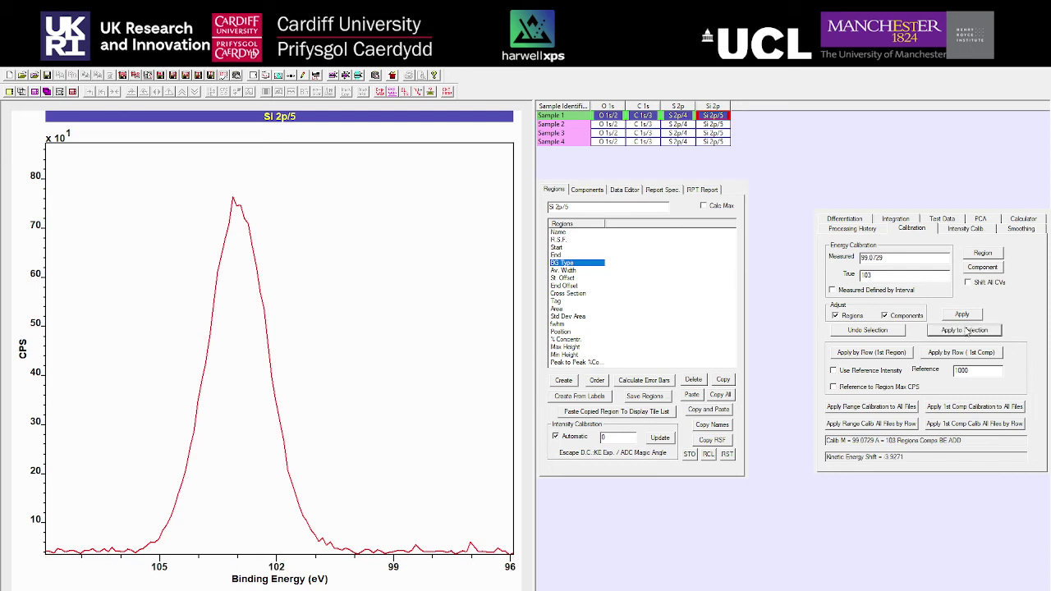
Calibrate all Sample 2 spectra from the Si 2p maximum picked at 99.4965 eV to 103 eV
{"action": "left_click", "coordinate": [714, 126]}
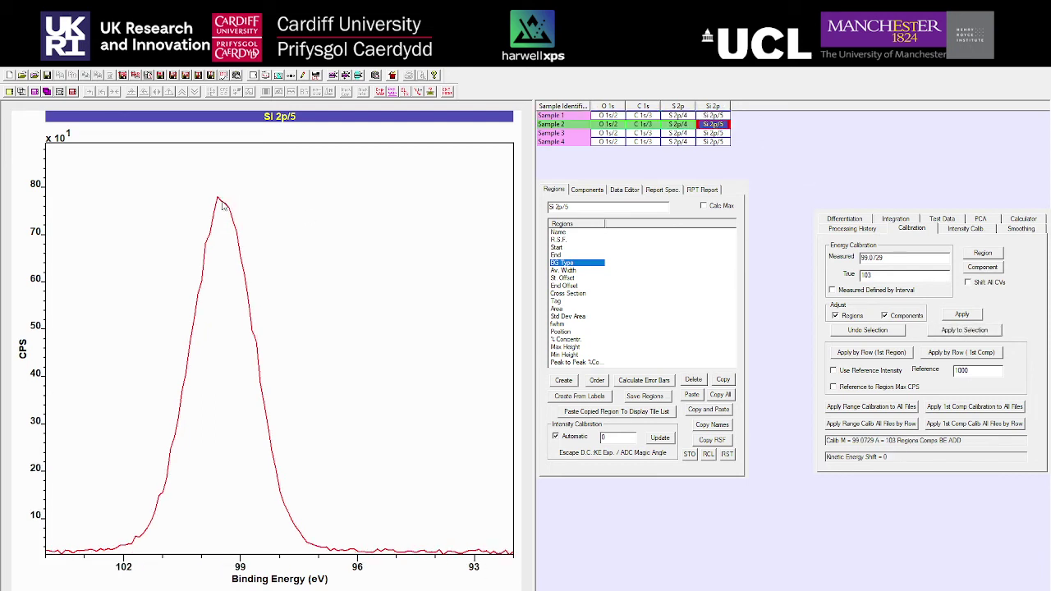
{"action": "left_click", "coordinate": [568, 125]}
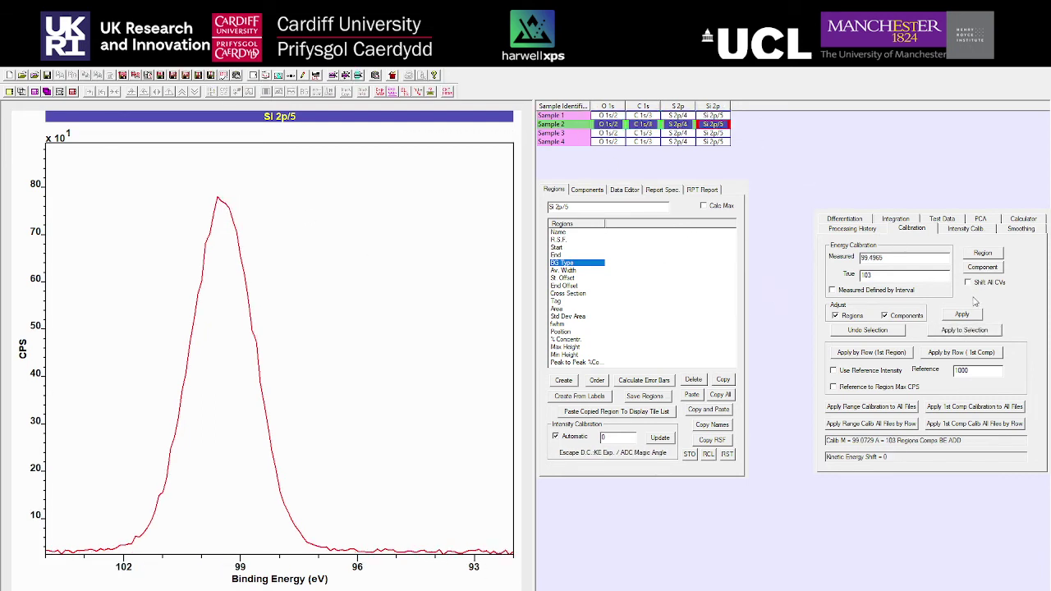
{"action": "left_click", "coordinate": [975, 332]}
Calibrate all Sample 3 spectra from the Si 2p maximum picked at 99.2141 eV to 103 eV
{"action": "left_click", "coordinate": [713, 134]}
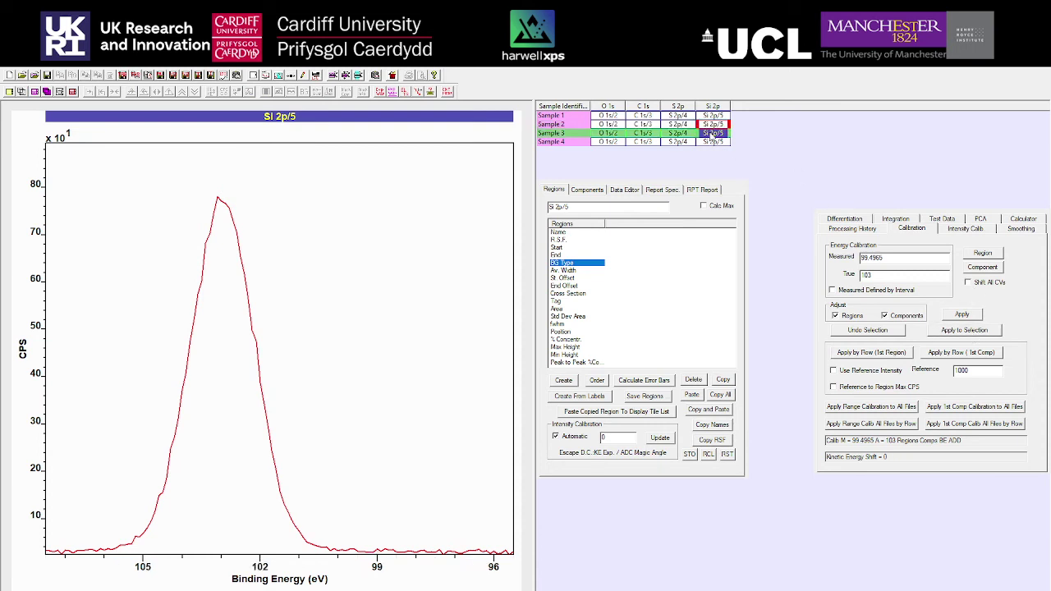
{"action": "left_click", "coordinate": [234, 201]}
{"action": "left_click", "coordinate": [555, 133]}
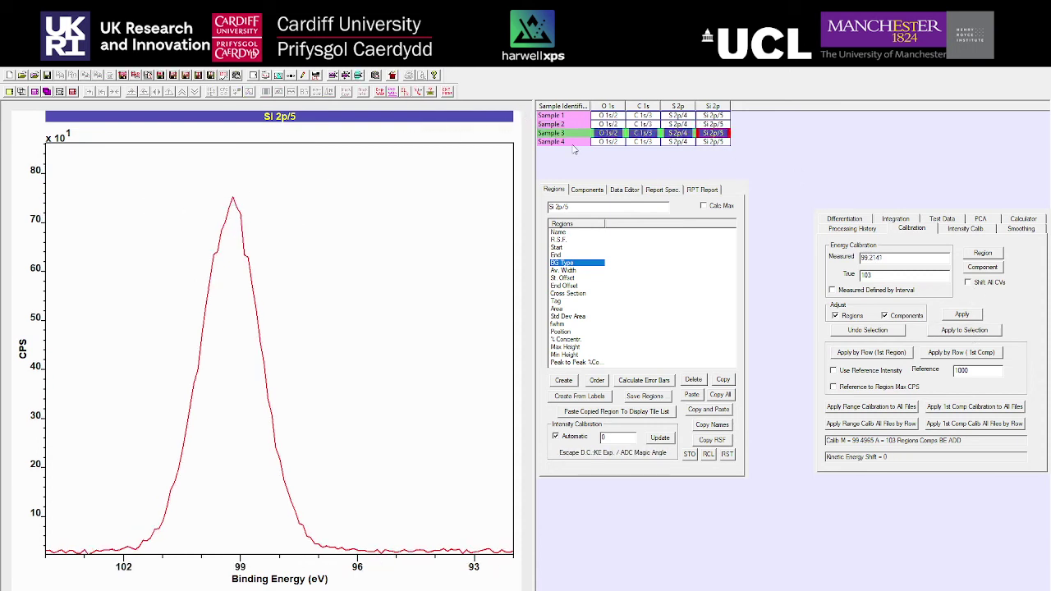
{"action": "left_click", "coordinate": [974, 330]}
Calibrate all Sample 4 spectra from the Si 2p maximum picked at 99.3553 eV to 103 eV
{"action": "left_click", "coordinate": [716, 142]}
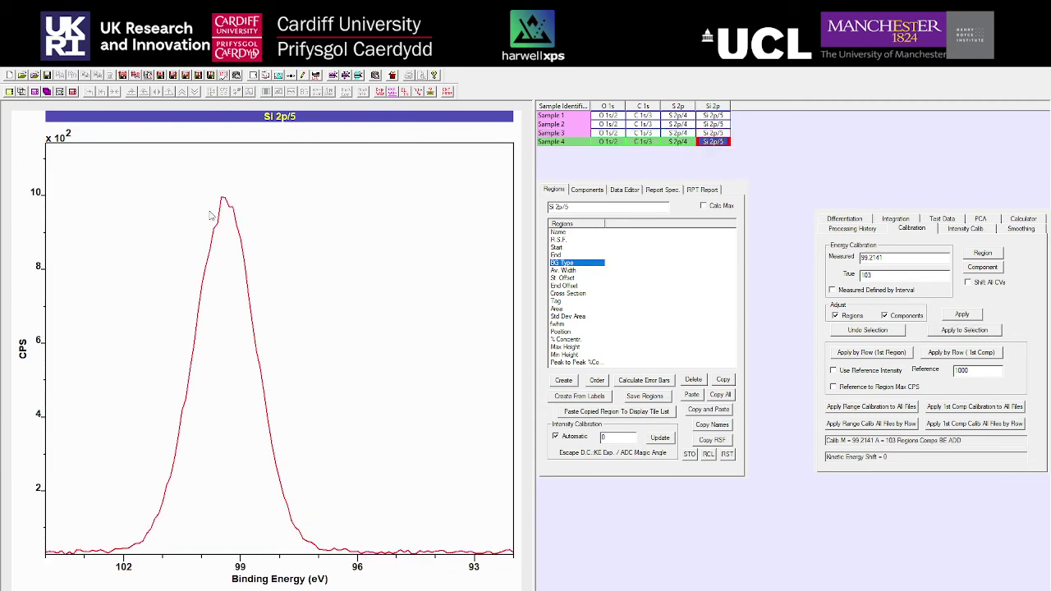
{"action": "left_click", "coordinate": [227, 208]}
{"action": "left_click", "coordinate": [555, 141]}
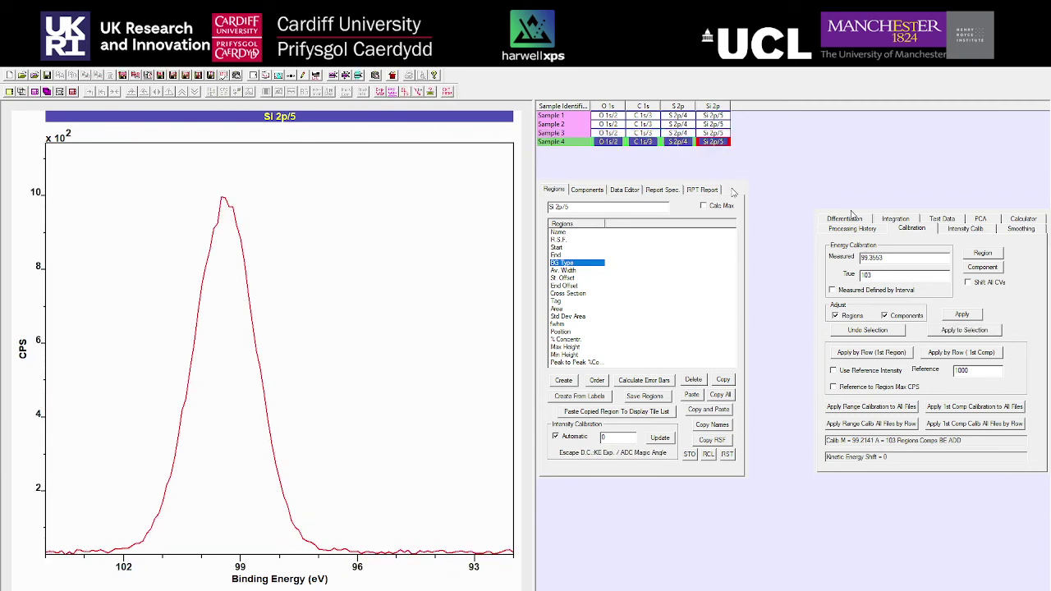
{"action": "left_click", "coordinate": [956, 333]}
Overlay the Si 2p spectra of all four samples and normalise them from minimum to maximum
{"action": "left_click", "coordinate": [721, 109]}
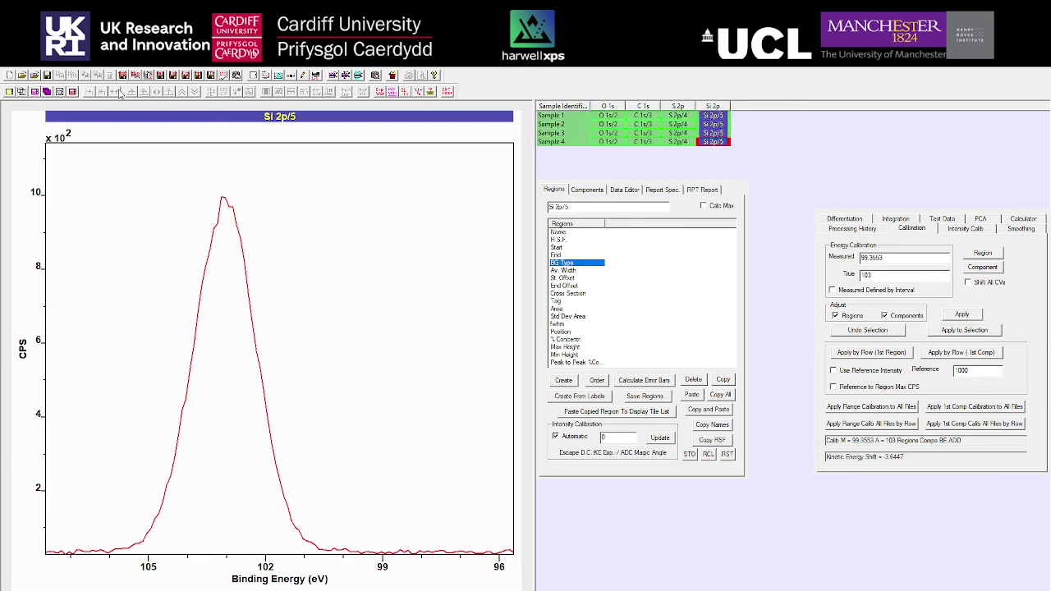
{"action": "left_click", "coordinate": [21, 92]}
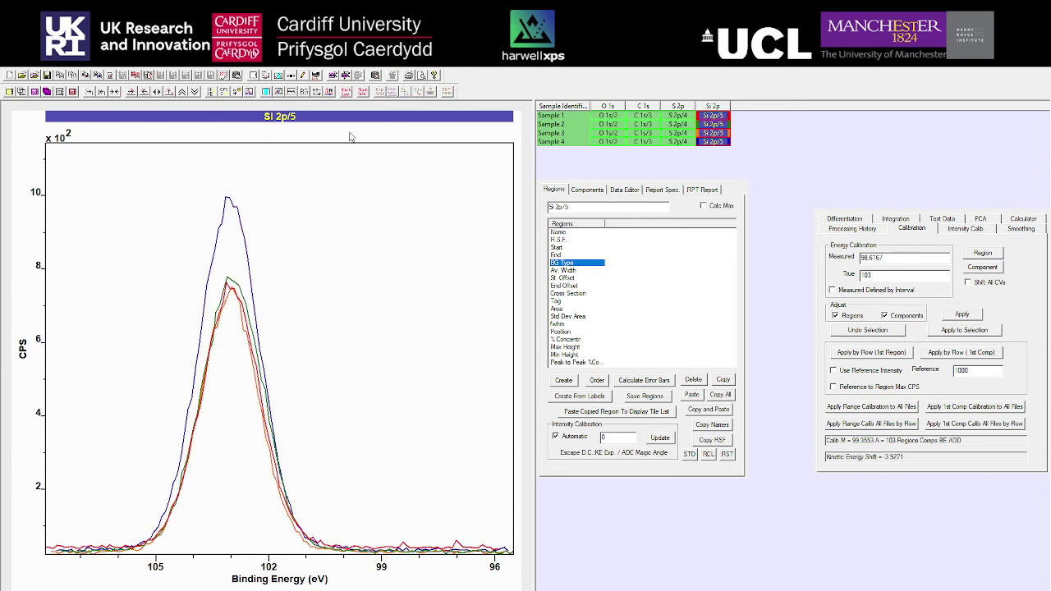
{"action": "left_click", "coordinate": [330, 92]}
{"action": "left_click", "coordinate": [331, 97]}
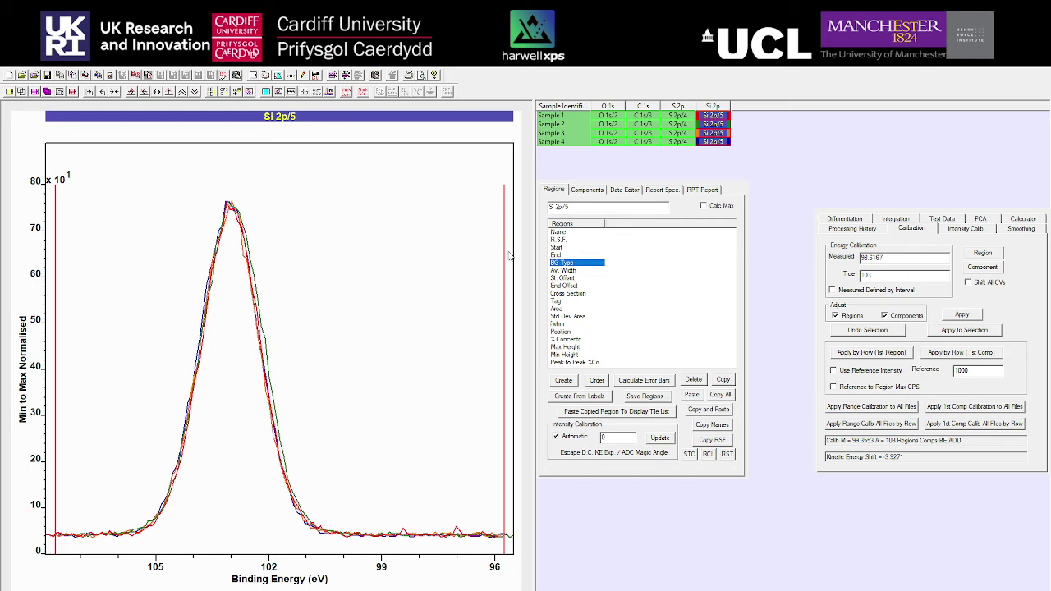
Overlay the C 1s spectra of all four samples and examine individual samples' C 1s peaks
{"action": "left_click", "coordinate": [647, 109]}
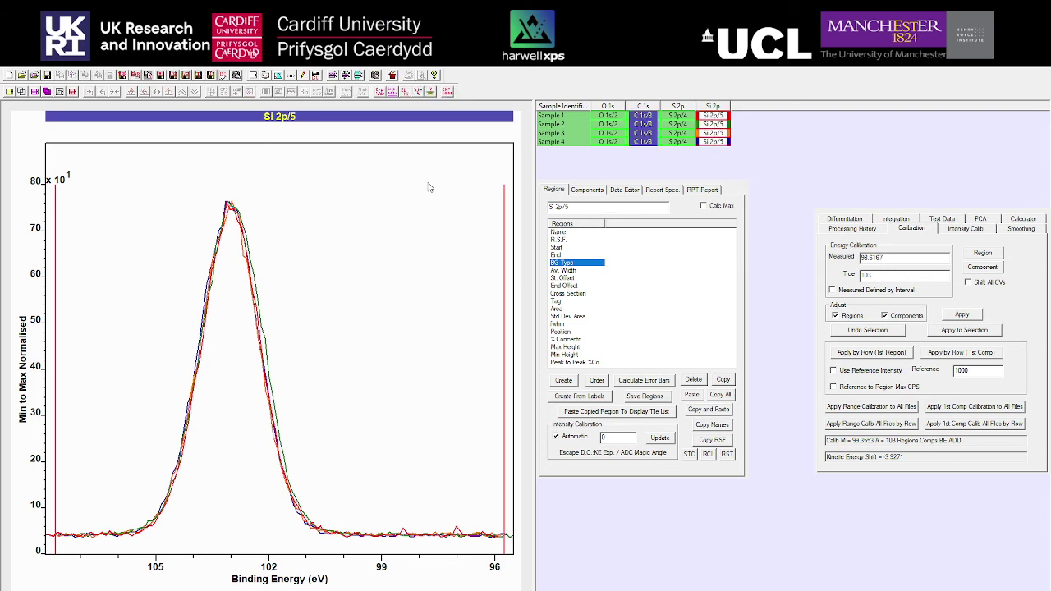
{"action": "left_click", "coordinate": [22, 92]}
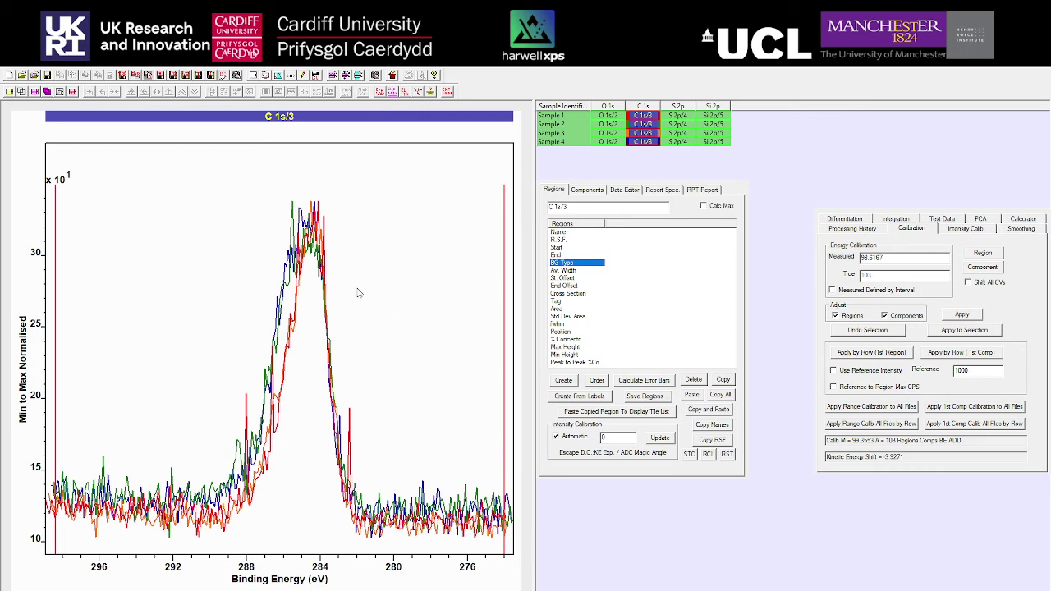
{"action": "left_click", "coordinate": [647, 120]}
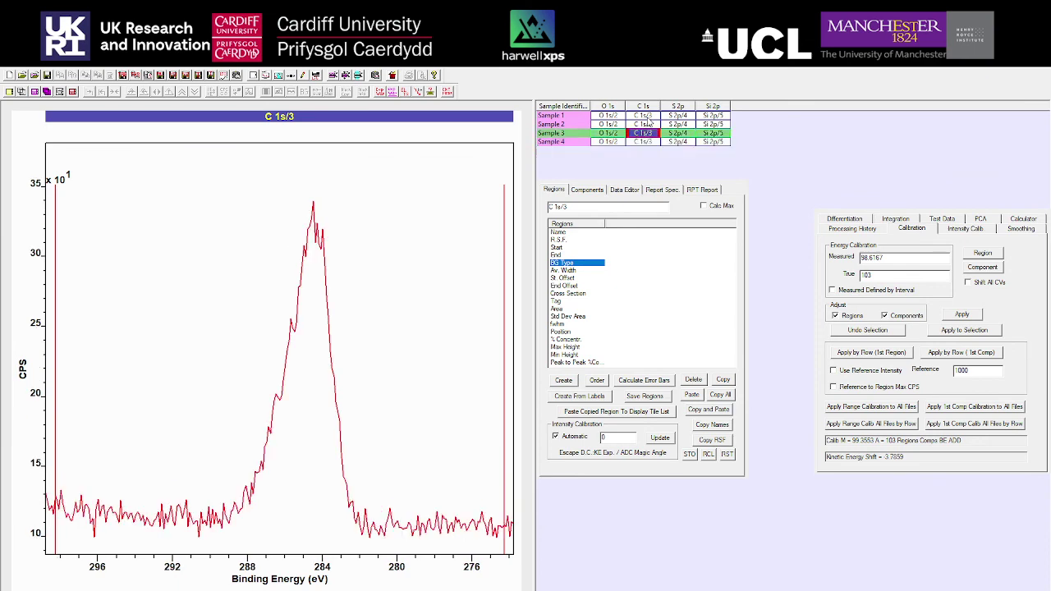
{"action": "left_click", "coordinate": [649, 116]}
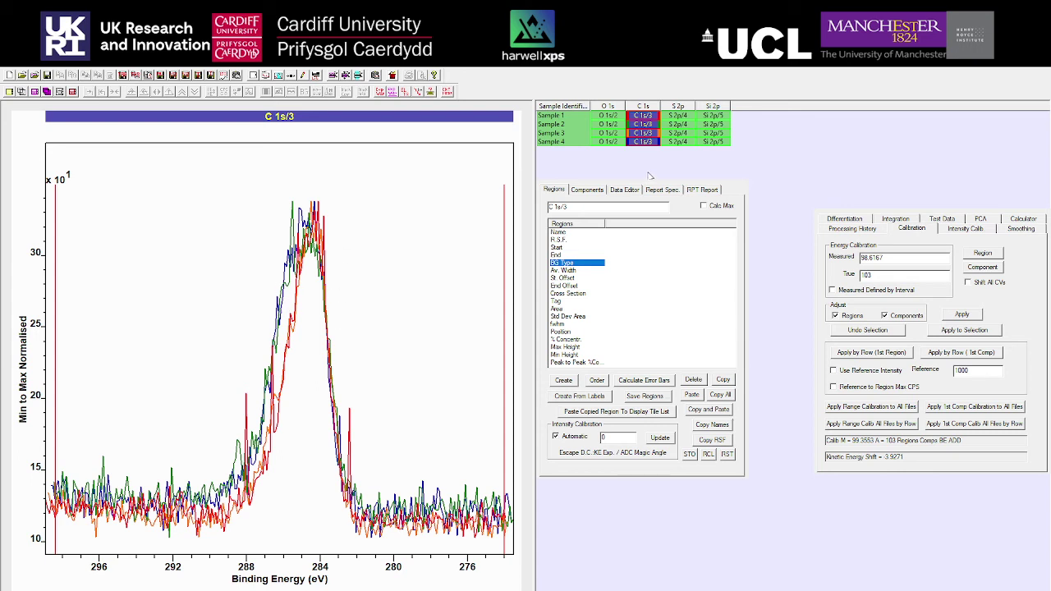
Compare the four samples' O 1s spectra and their S 2p spectra as separate overlays
{"action": "left_click", "coordinate": [612, 113]}
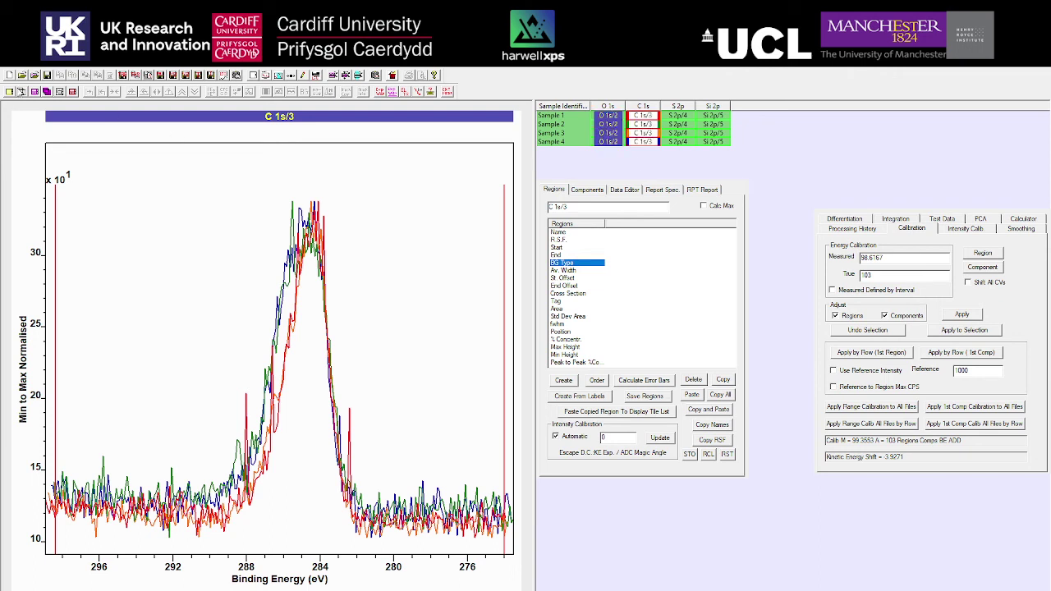
{"action": "left_click", "coordinate": [20, 91]}
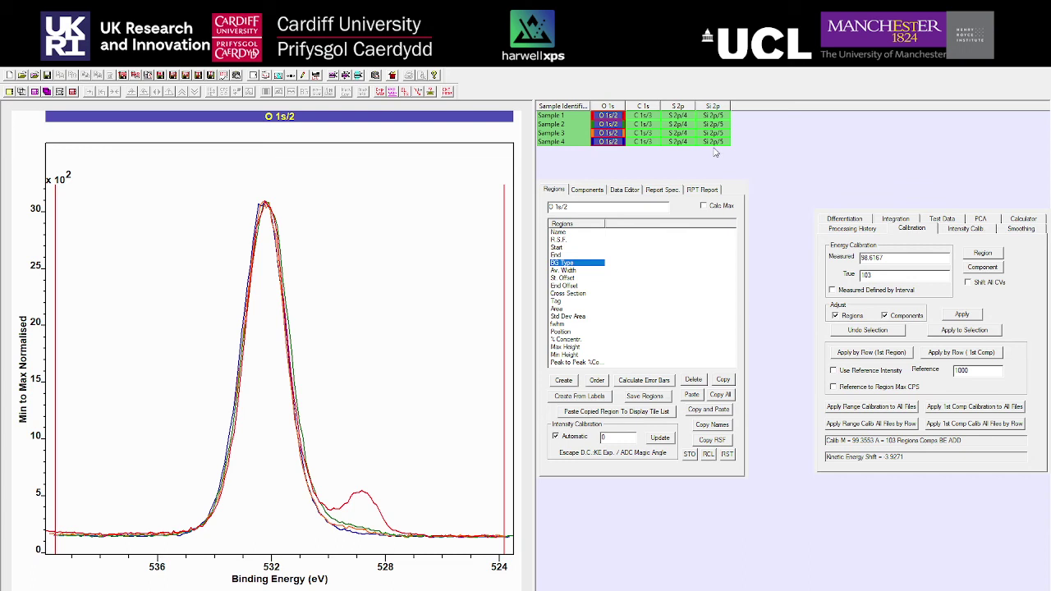
{"action": "left_click", "coordinate": [680, 121]}
{"action": "left_click", "coordinate": [678, 106]}
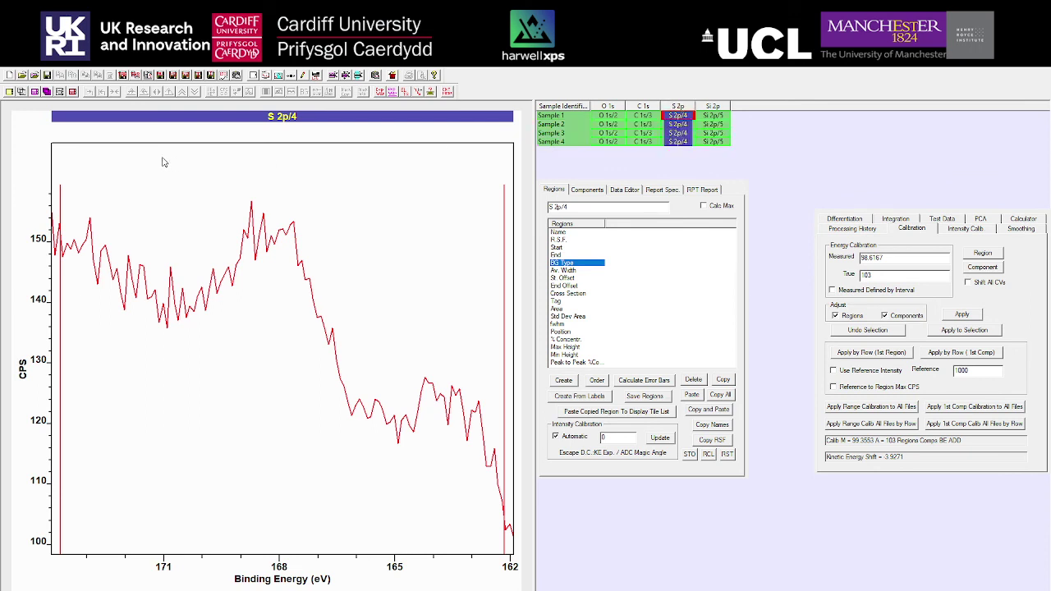
{"action": "left_click", "coordinate": [22, 92]}
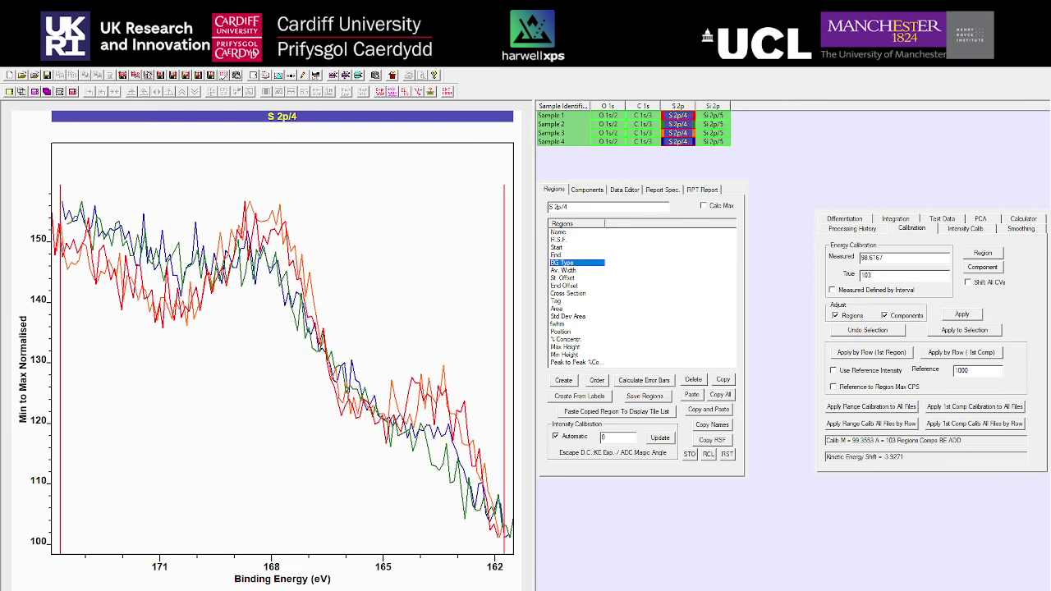
{"action": "left_click", "coordinate": [714, 115]}
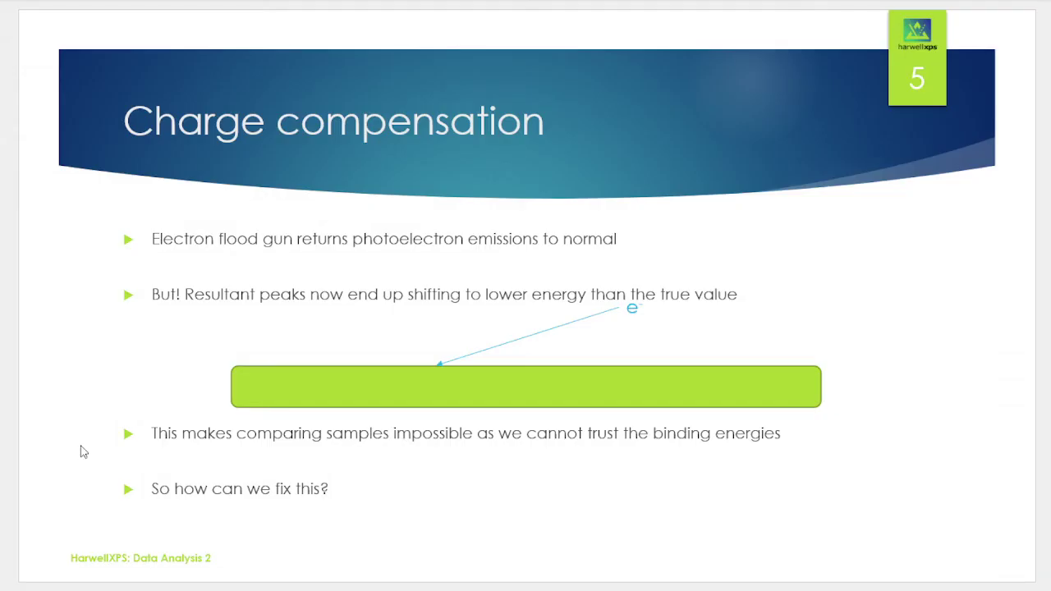
{"action": "key", "text": "Right"}
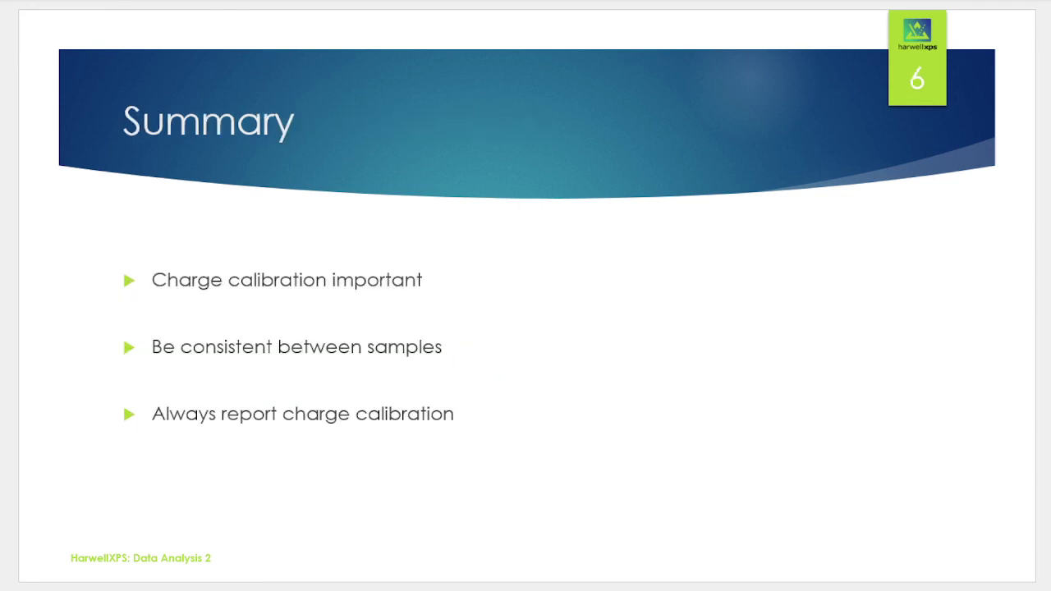